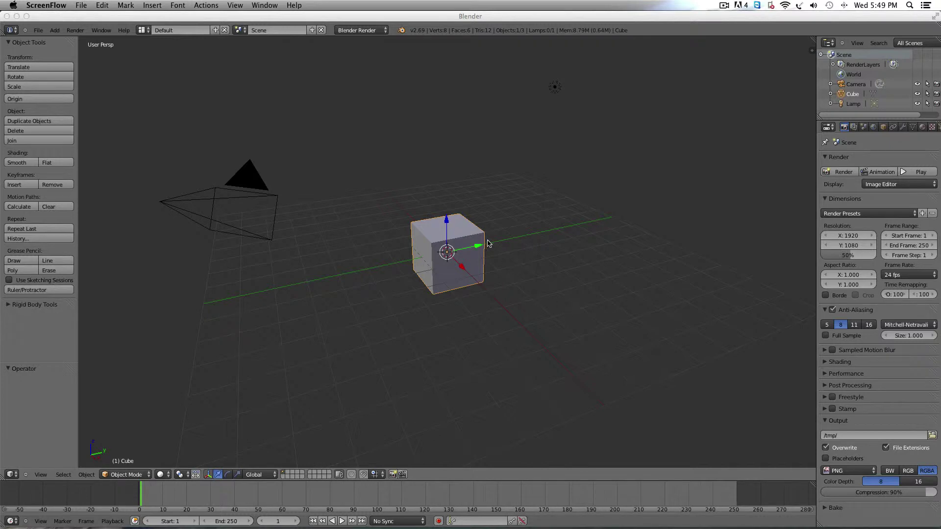
Scale the default cube along the X axis into a block about three times as long as it is wide
{"action": "middle_click_drag", "start_coordinate": [498, 387], "coordinate": [501, 389]}
{"action": "scroll", "coordinate": [502, 387], "scroll_direction": "left", "scroll_amount": 5}
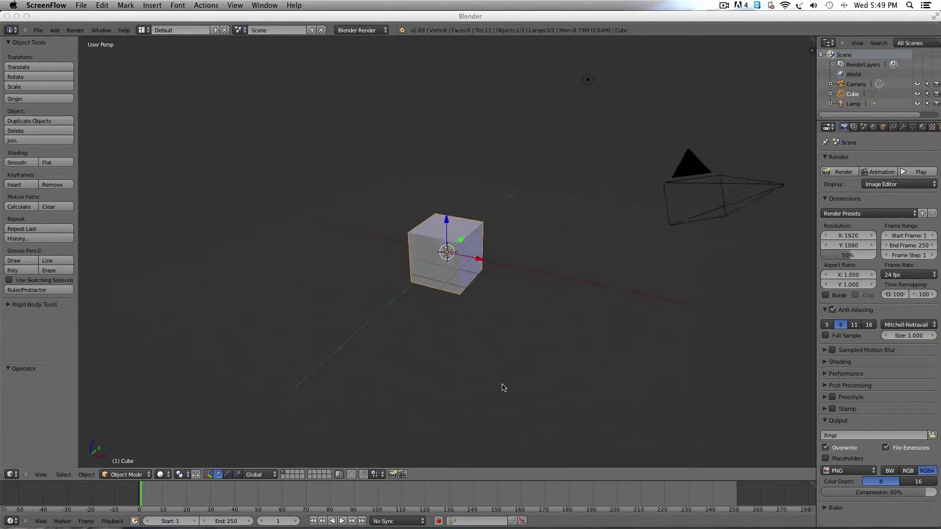
{"action": "scroll", "coordinate": [504, 387], "scroll_direction": "right", "scroll_amount": 5}
{"action": "scroll", "coordinate": [504, 387], "scroll_direction": "left", "scroll_amount": 6}
{"action": "scroll", "coordinate": [504, 387], "scroll_direction": "down", "scroll_amount": 8}
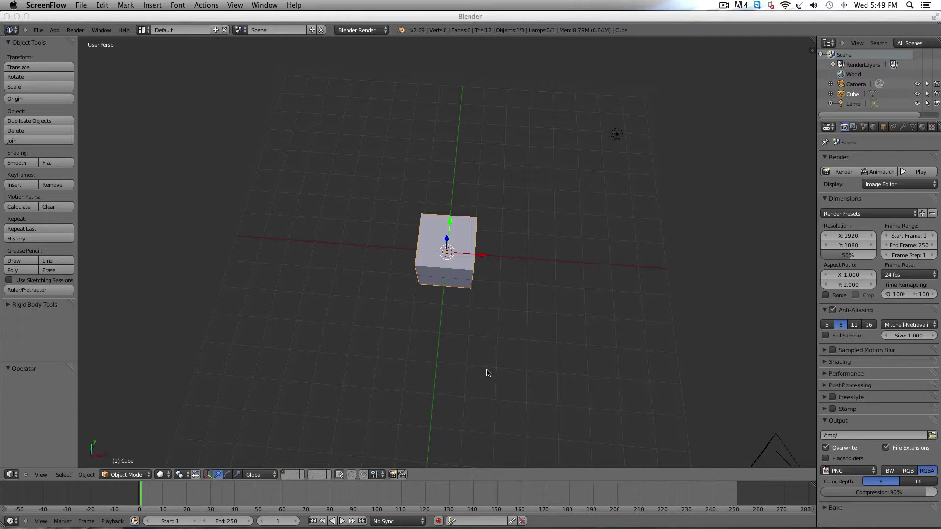
{"action": "key", "text": "s"}
{"action": "key", "text": "x"}
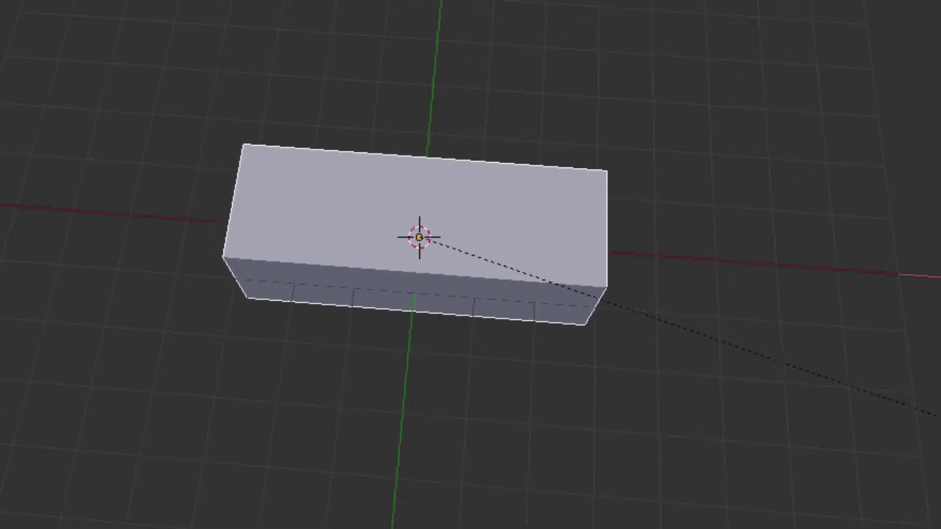
{"action": "key", "text": "Return"}
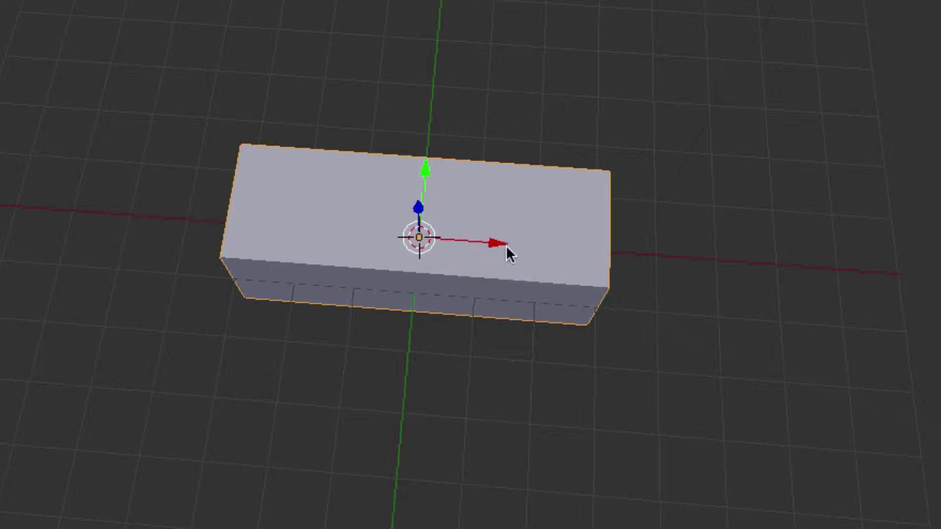
Move the block along the positive X axis until its near end sits just past the origin
{"action": "left_click_drag", "start_coordinate": [506, 245], "coordinate": [689, 244]}
{"action": "scroll", "coordinate": [521, 406], "scroll_direction": "down", "scroll_amount": 3}
{"action": "scroll", "coordinate": [510, 403], "scroll_direction": "left", "scroll_amount": 10}
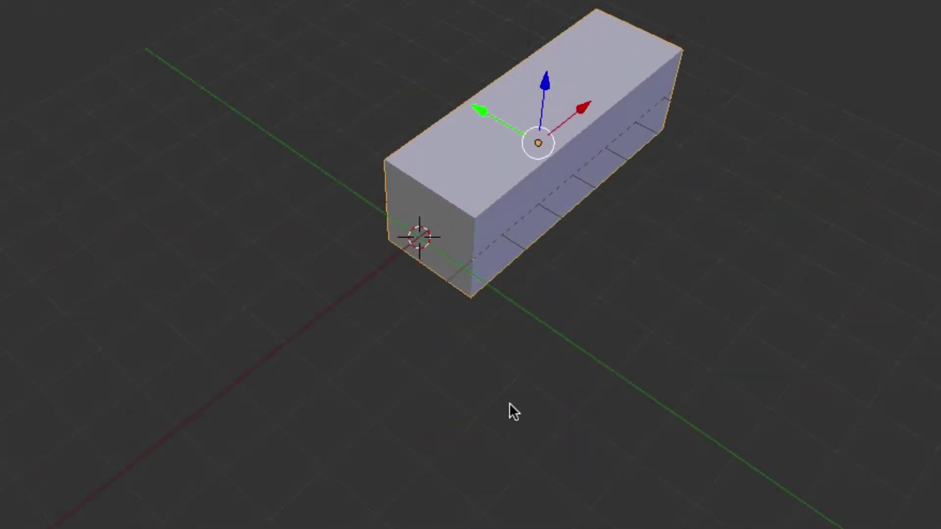
{"action": "scroll", "coordinate": [506, 403], "scroll_direction": "right", "scroll_amount": 10}
{"action": "scroll", "coordinate": [507, 403], "scroll_direction": "left", "scroll_amount": 3}
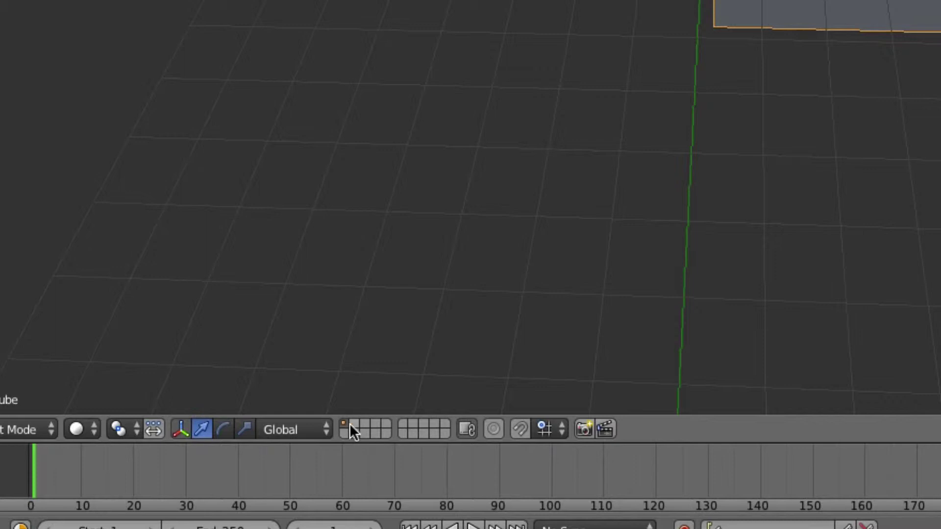
Switch to the empty second layer and add a UV Sphere at the origin
{"action": "left_click", "coordinate": [356, 426]}
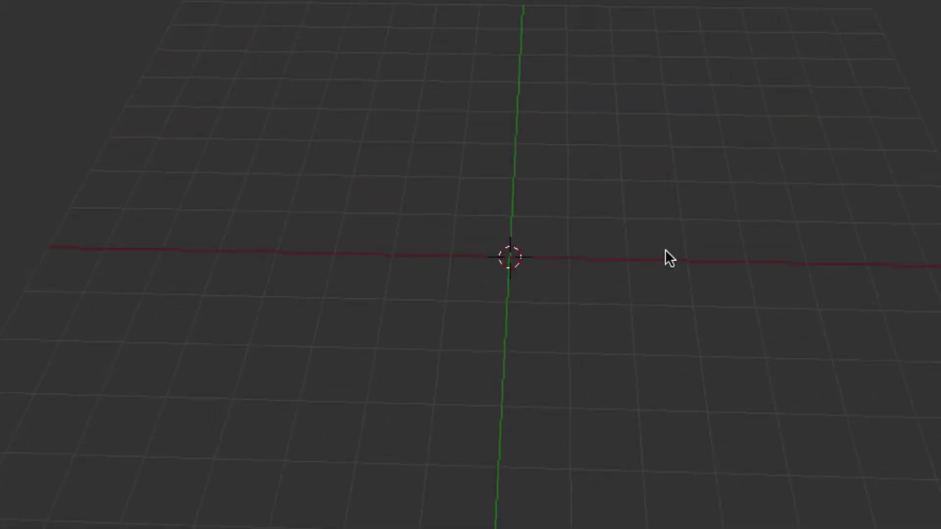
{"action": "key", "text": "shift+a"}
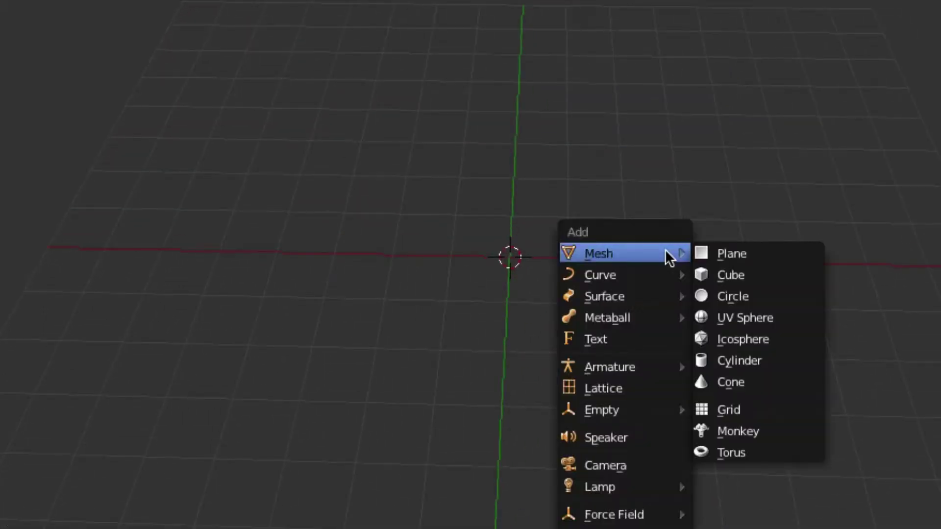
{"action": "left_click", "coordinate": [779, 317]}
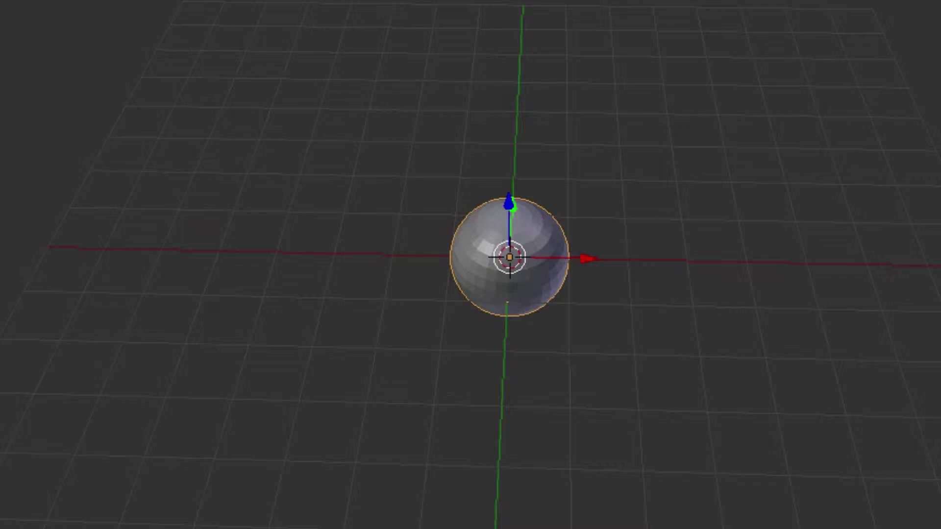
Box-select the sphere's positive-X half in front view in Edit Mode and move it along X by about one sphere diameter
{"action": "key", "text": "Tab"}
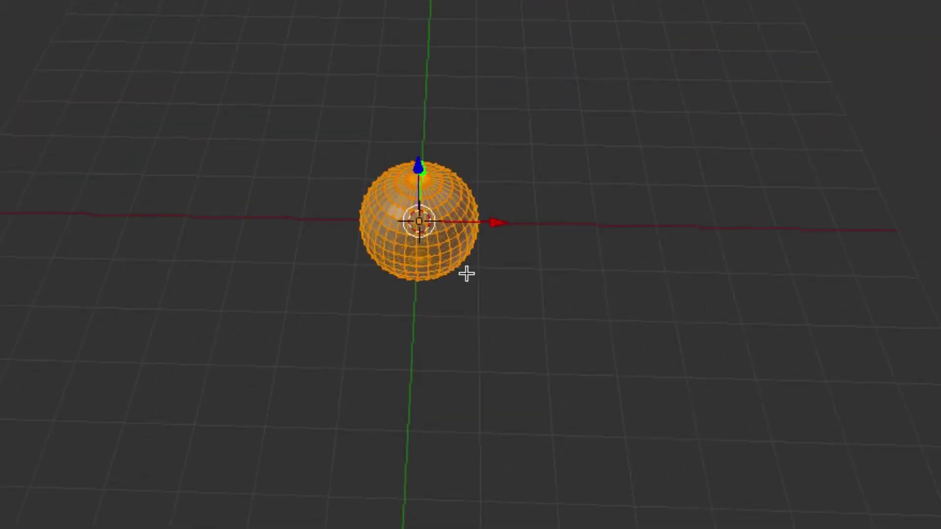
{"action": "key", "text": "KP_1"}
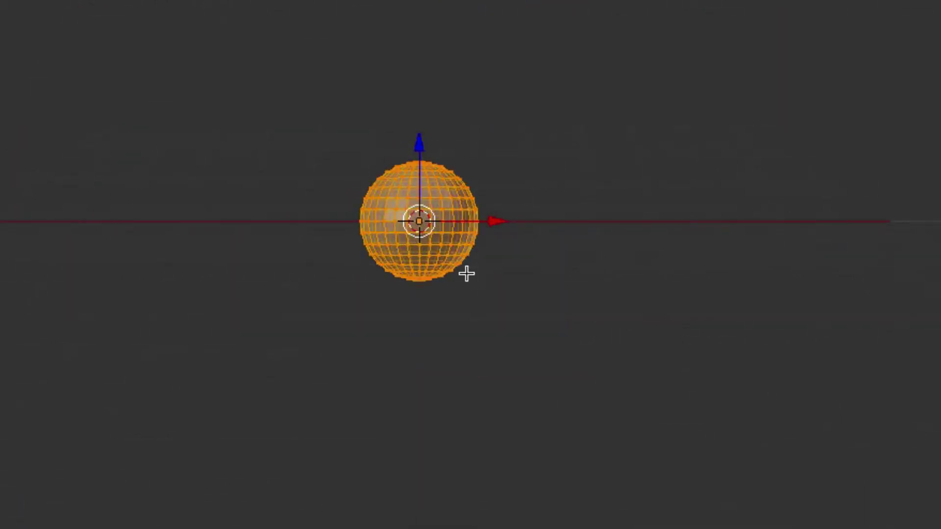
{"action": "key", "text": "Tab"}
{"action": "right_click", "coordinate": [452, 190]}
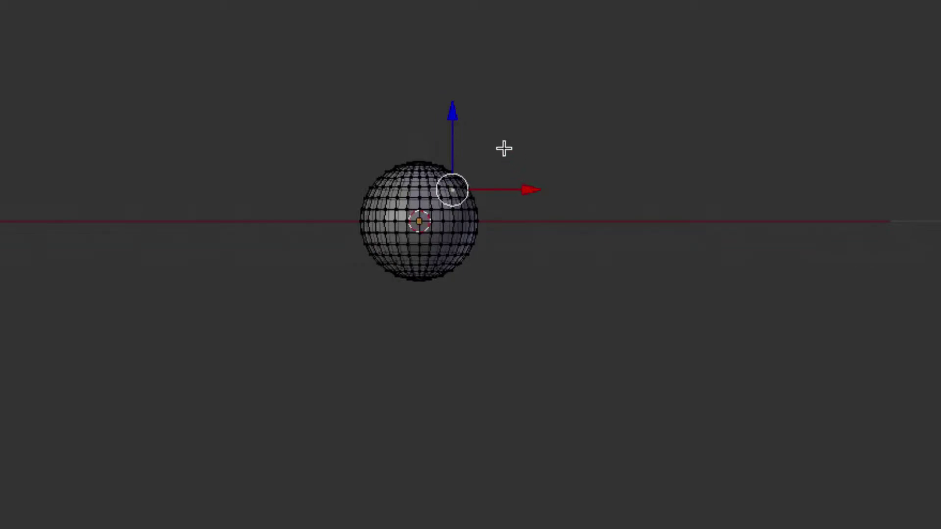
{"action": "key", "text": "b"}
{"action": "left_click_drag", "start_coordinate": [510, 139], "coordinate": [416, 350]}
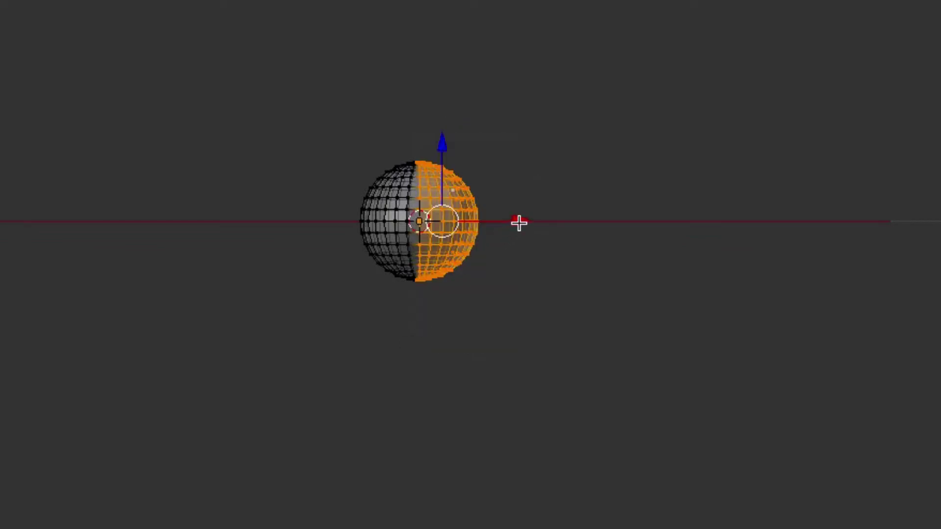
{"action": "key", "text": "g"}
{"action": "key", "text": "x"}
{"action": "left_click", "coordinate": [654, 221]}
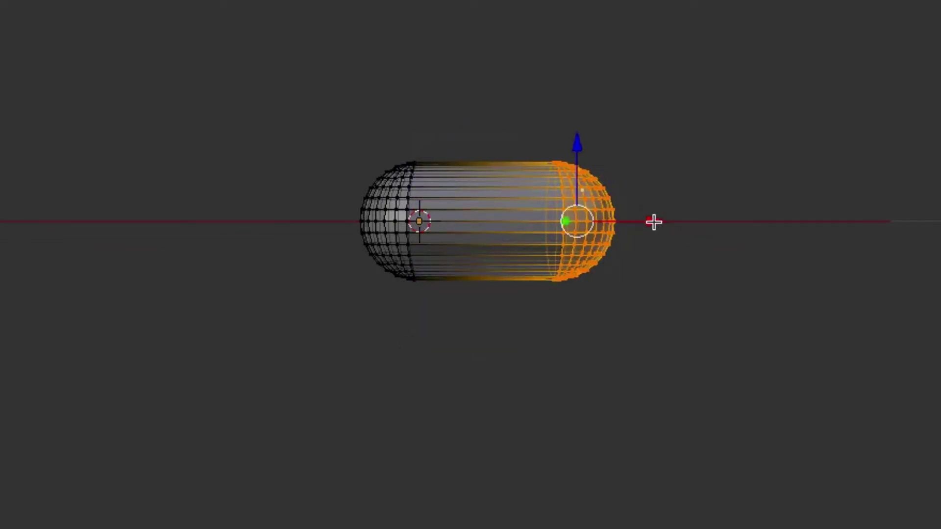
{"action": "left_click_drag", "start_coordinate": [658, 221], "coordinate": [641, 220]}
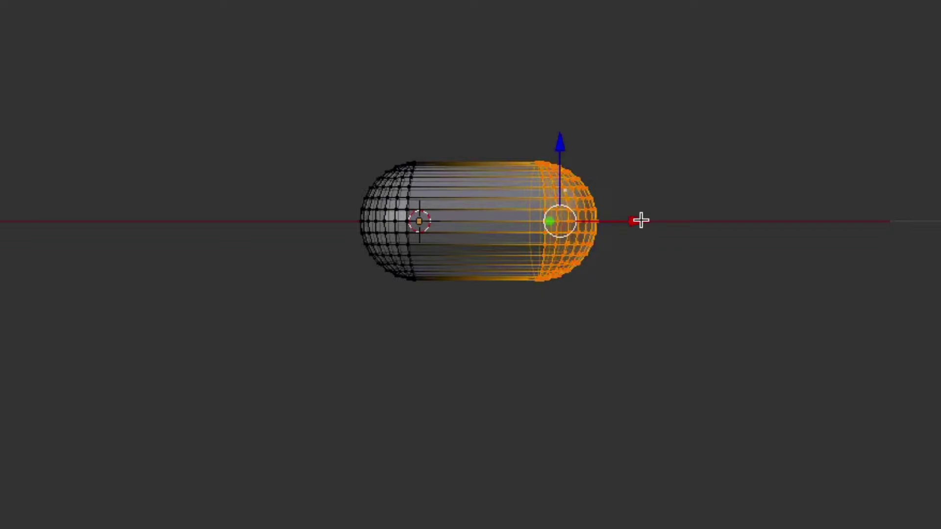
Flatten the selected rounded end by scaling it to 0 along the X axis
{"action": "key", "text": "s"}
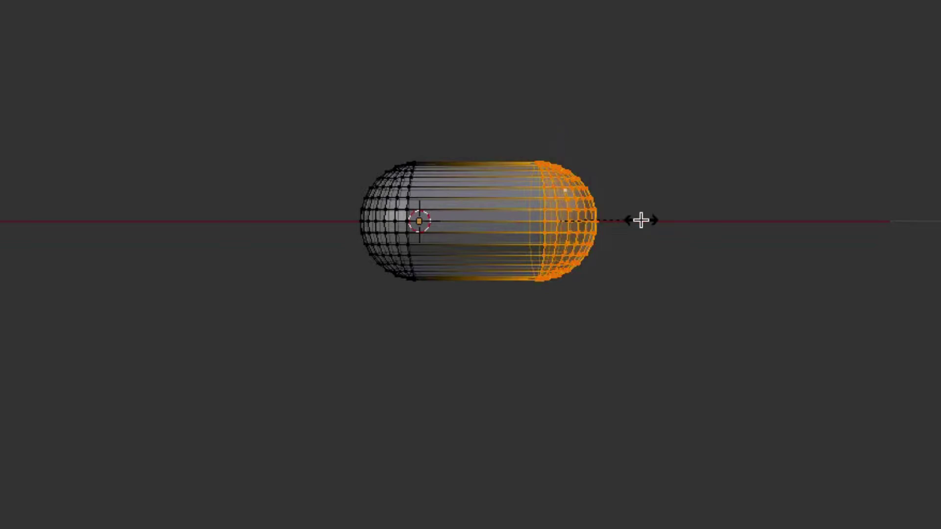
{"action": "key", "text": "0"}
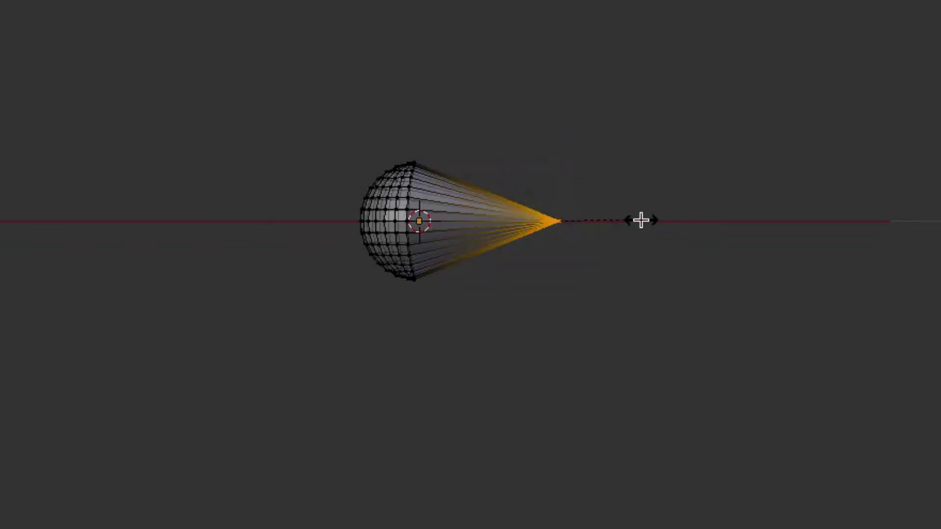
{"action": "key", "text": "x"}
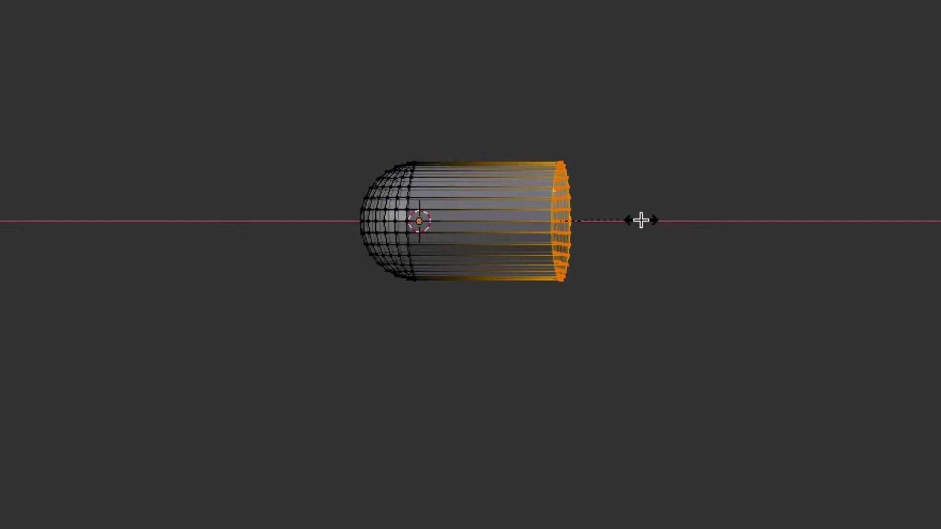
{"action": "left_click", "coordinate": [641, 220]}
{"action": "middle_click_drag", "start_coordinate": [640, 219], "coordinate": [653, 308]}
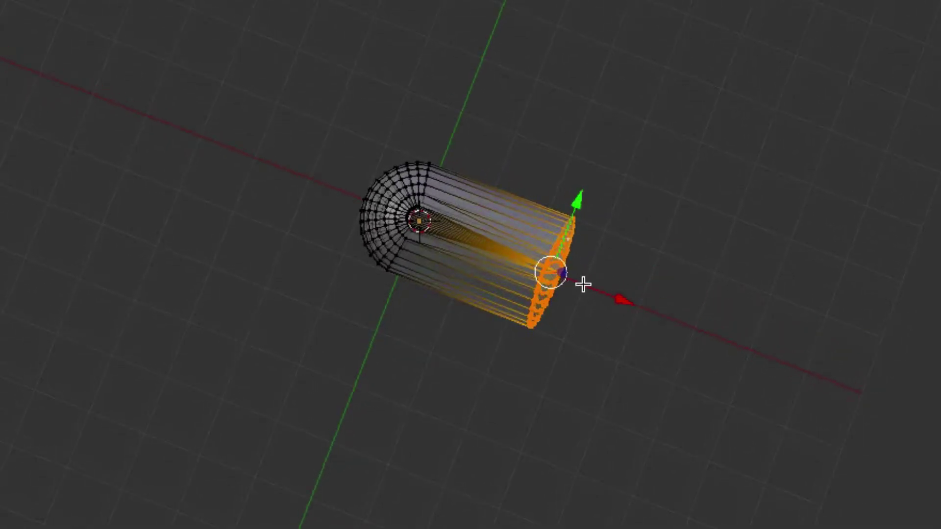
Select the whole bullet mesh, return to Object Mode and scale the bullet down to roughly half its size
{"action": "key", "text": "a"}
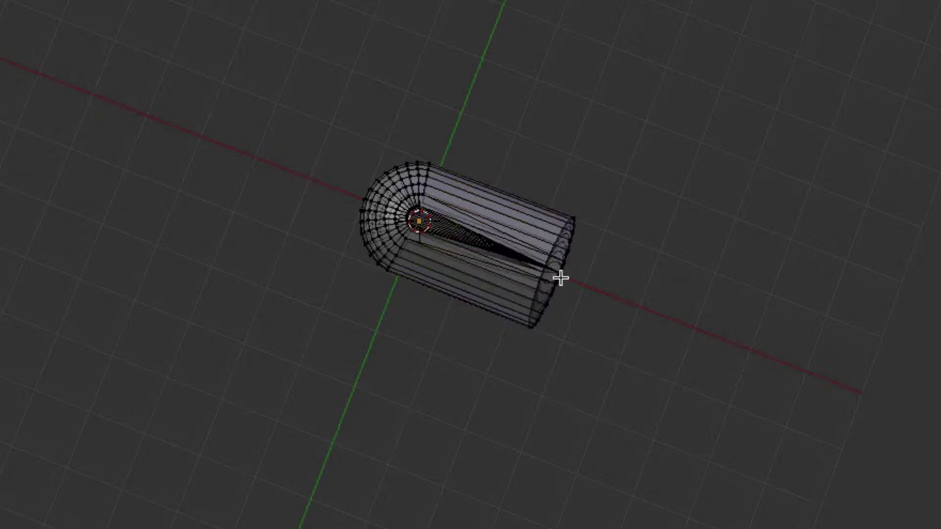
{"action": "key", "text": "a"}
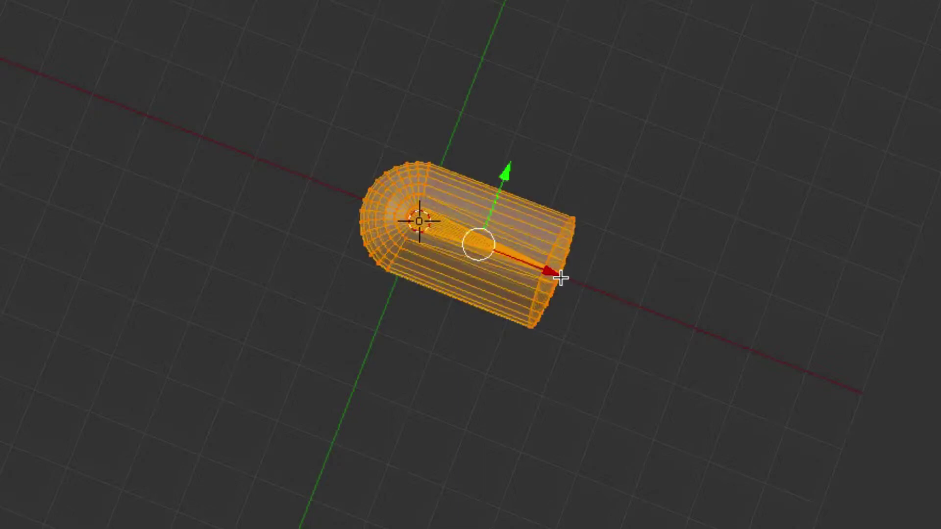
{"action": "key", "text": "Tab"}
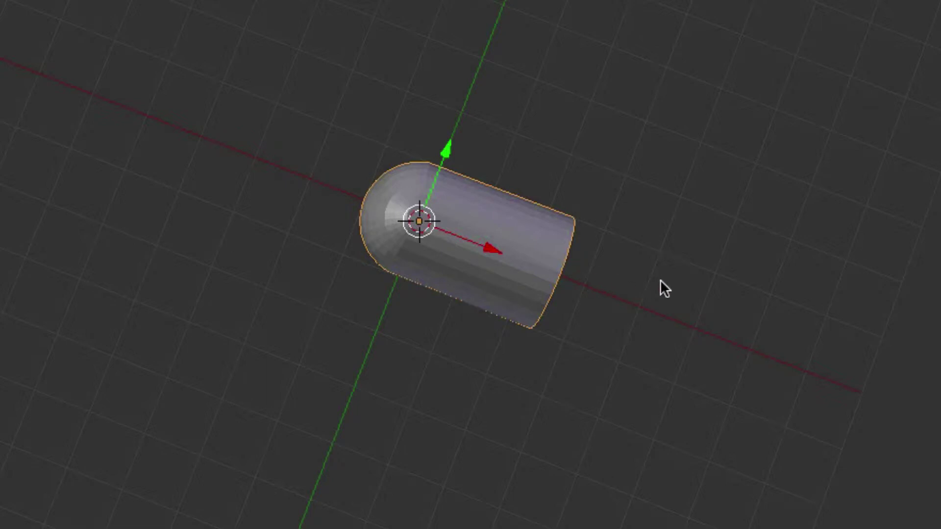
{"action": "scroll", "coordinate": [657, 287], "scroll_direction": "down", "scroll_amount": 5}
{"action": "key", "text": "s"}
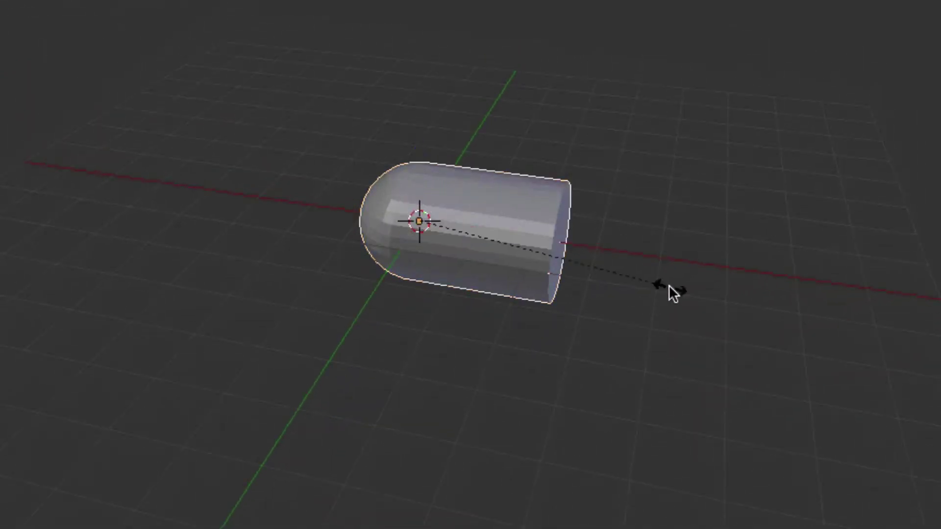
{"action": "left_click", "coordinate": [548, 260]}
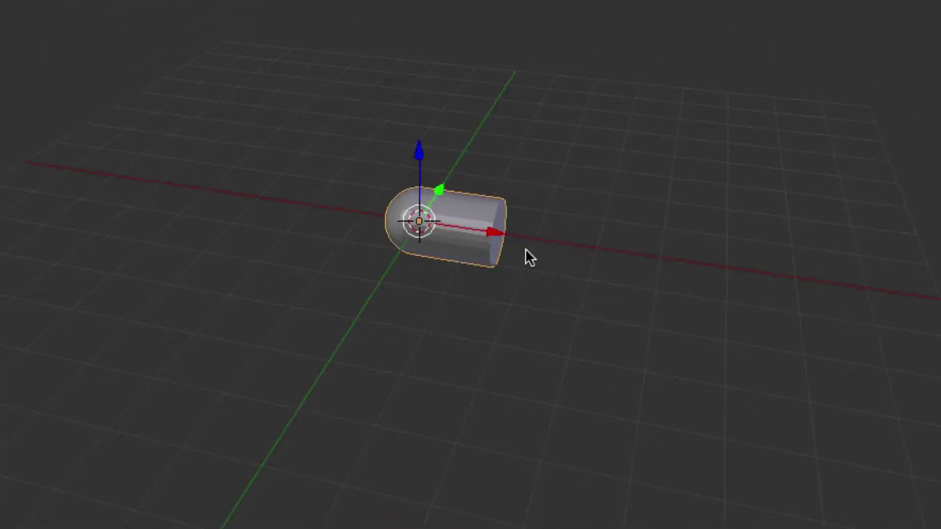
Move the entire bullet mesh along negative X in Edit Mode so it is roughly centred on its origin point
{"action": "key", "text": "Tab"}
{"action": "key", "text": "g"}
{"action": "key", "text": "x"}
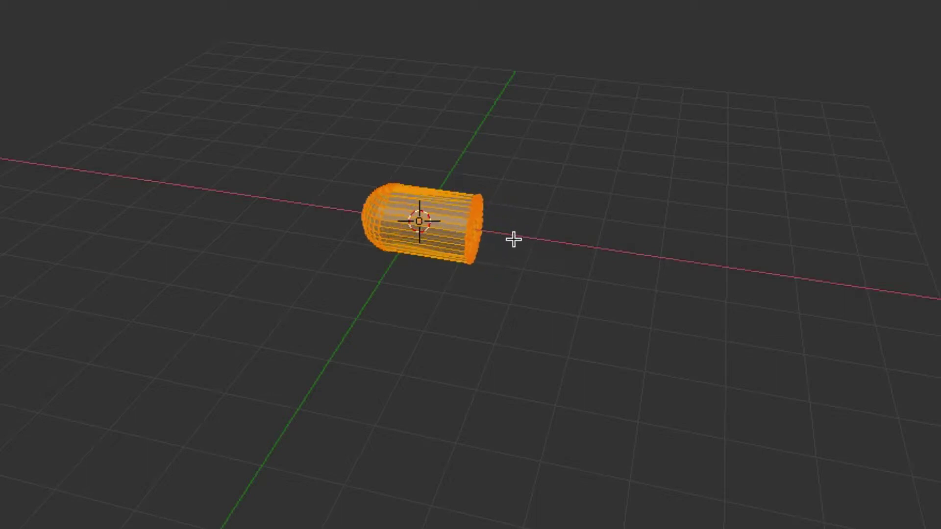
{"action": "left_click", "coordinate": [509, 238]}
{"action": "scroll", "coordinate": [542, 252], "scroll_direction": "left", "scroll_amount": 5}
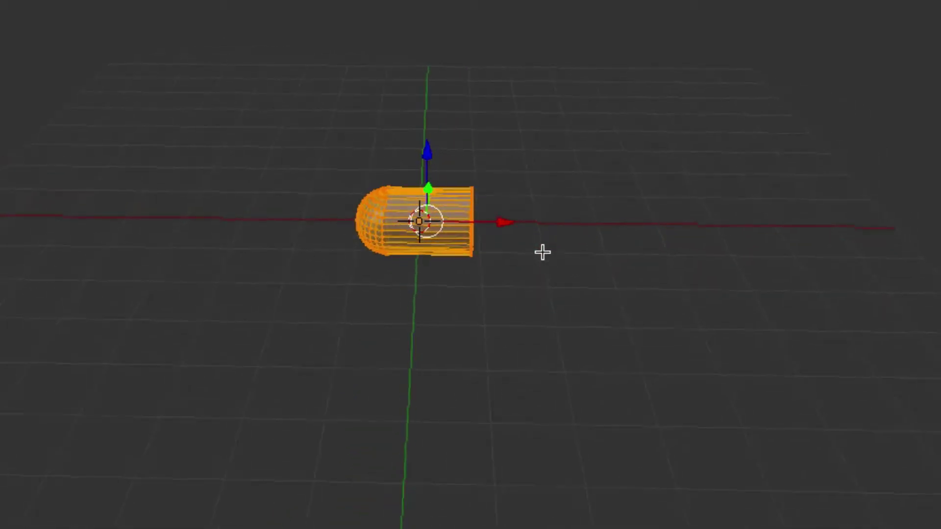
{"action": "scroll", "coordinate": [541, 252], "scroll_direction": "left", "scroll_amount": 5}
{"action": "scroll", "coordinate": [538, 252], "scroll_direction": "up", "scroll_amount": 3}
{"action": "scroll", "coordinate": [537, 252], "scroll_direction": "down", "scroll_amount": 3}
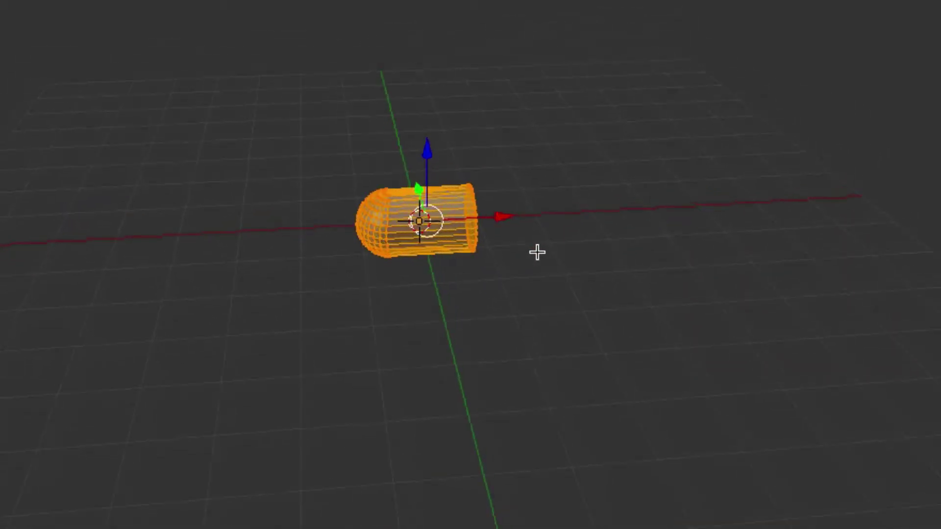
{"action": "key", "text": "Tab"}
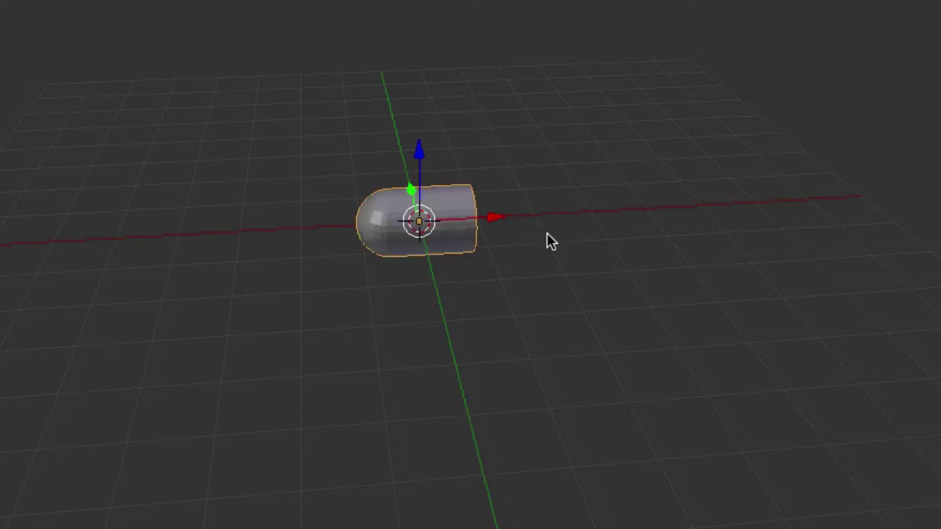
Reselect the bullet in Object Mode and scale it down again to roughly half its size
{"action": "key", "text": "a"}
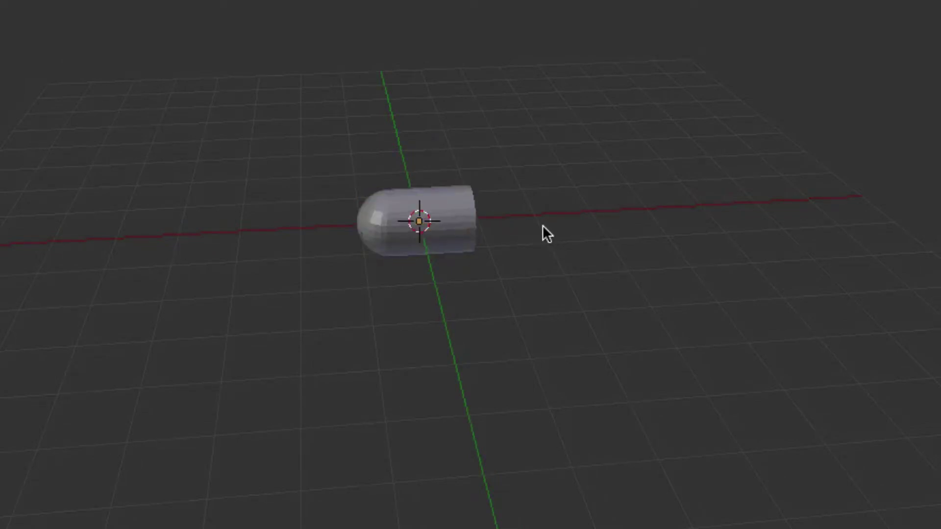
{"action": "key", "text": "a"}
{"action": "key", "text": "a"}
{"action": "right_click", "coordinate": [455, 220]}
{"action": "key", "text": "s"}
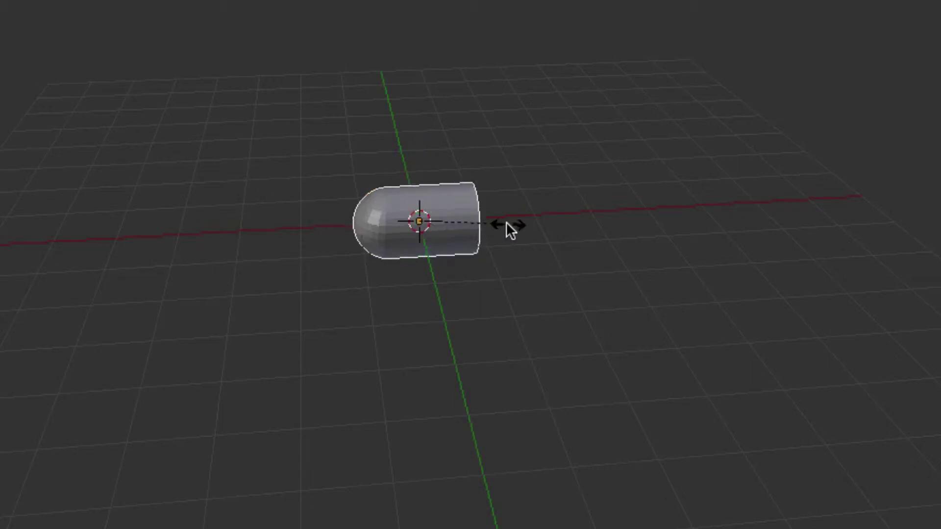
{"action": "left_click", "coordinate": [464, 221]}
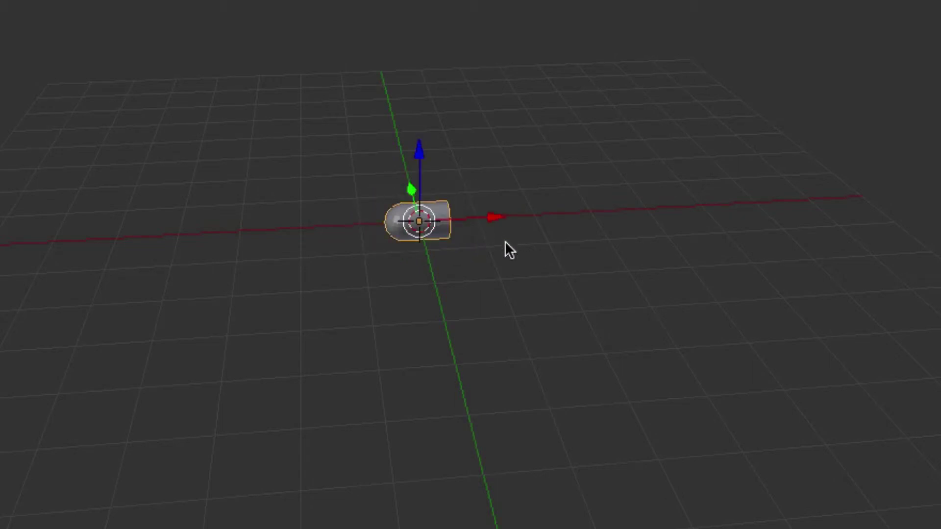
Switch back to the first layer and check the block's position relative to the origin from the front and above
{"action": "left_click", "coordinate": [339, 410]}
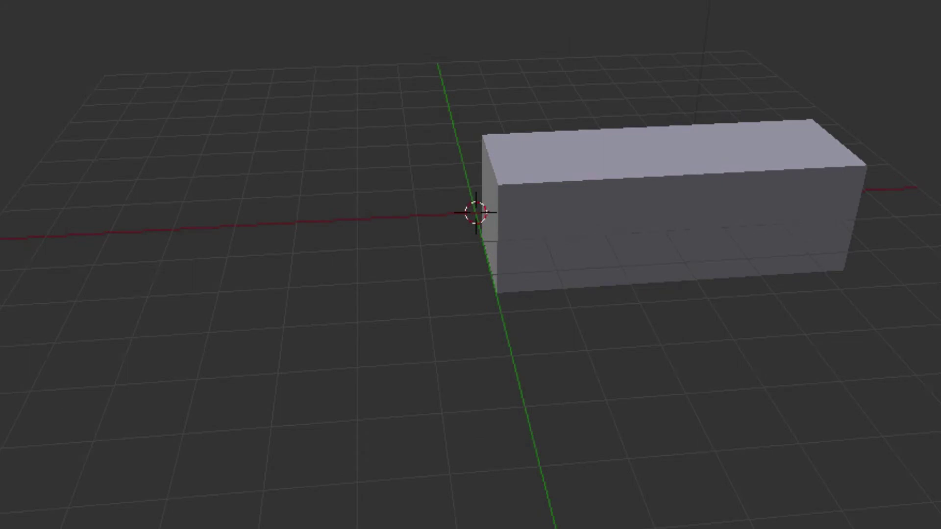
{"action": "key", "text": "KP_1"}
{"action": "key", "text": "KP_5"}
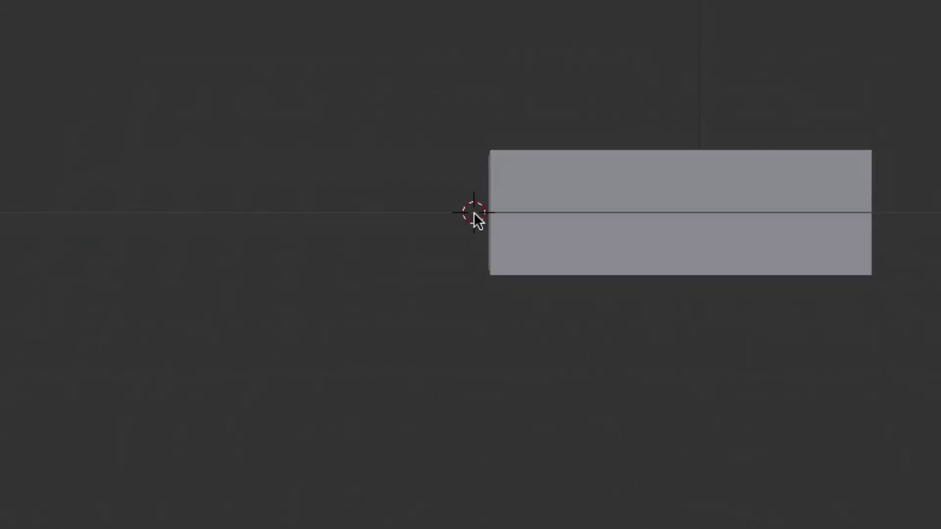
{"action": "key", "text": "KP_7"}
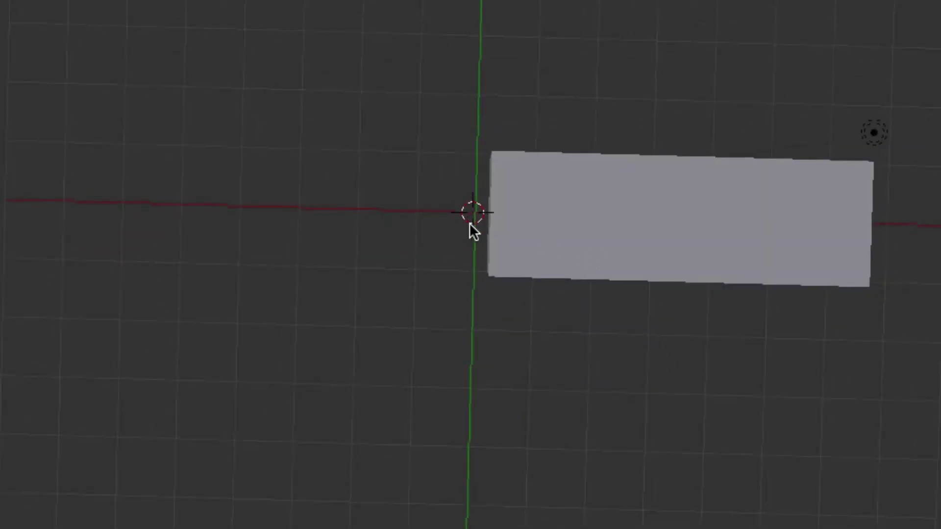
{"action": "middle_click_drag", "start_coordinate": [471, 218], "coordinate": [479, 225]}
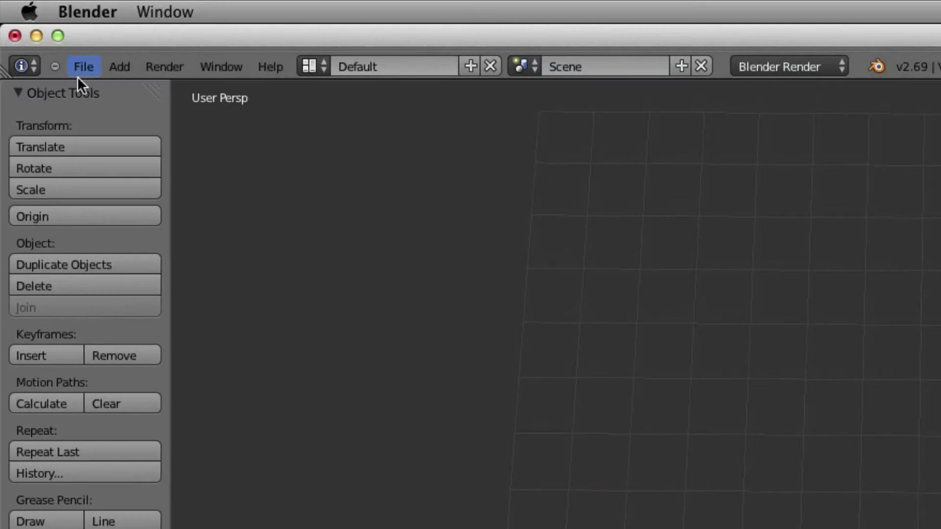
Add an empty with the Arrows display at the origin, by the near end of the block
{"action": "left_click", "coordinate": [120, 67]}
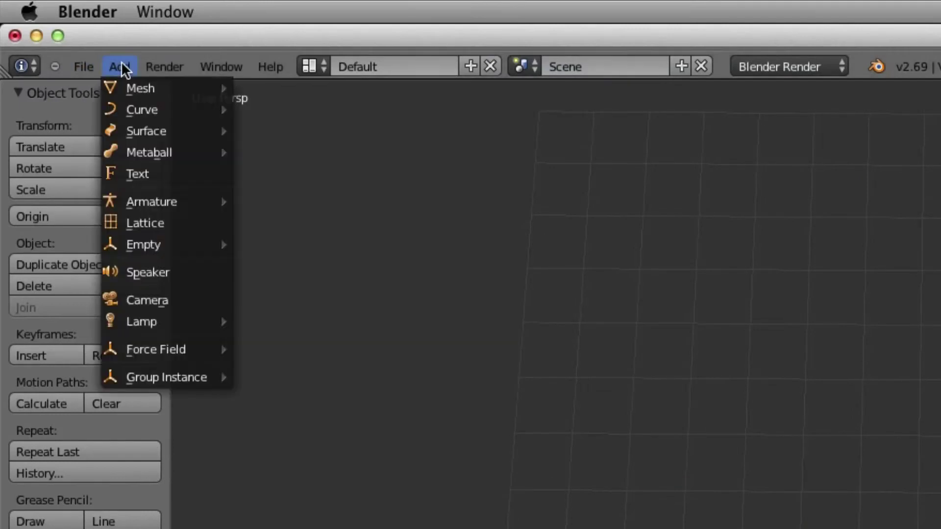
{"action": "mouse_move", "coordinate": [176, 244]}
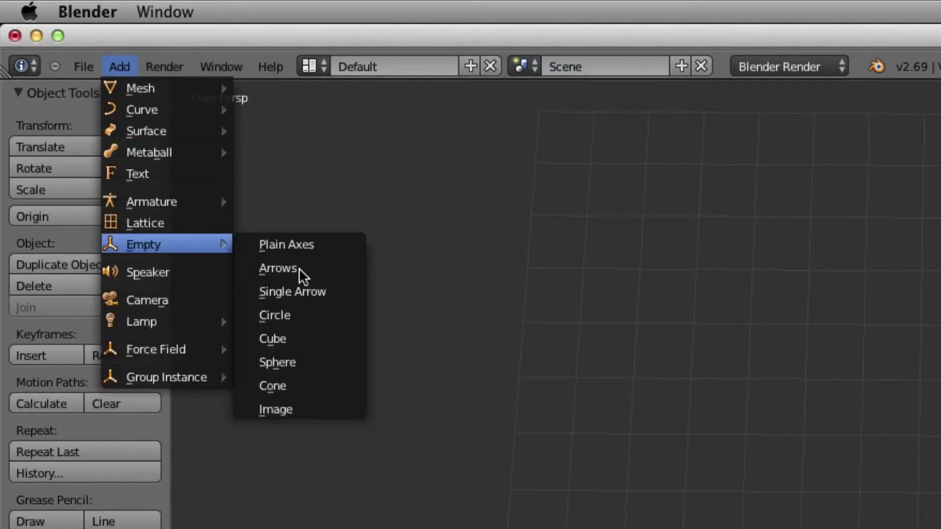
{"action": "left_click", "coordinate": [328, 264]}
{"action": "mouse_move", "coordinate": [426, 238]}
{"action": "middle_mouse_down"}
{"action": "mouse_move", "coordinate": [452, 229]}
{"action": "mouse_move", "coordinate": [425, 234]}
{"action": "middle_mouse_up"}
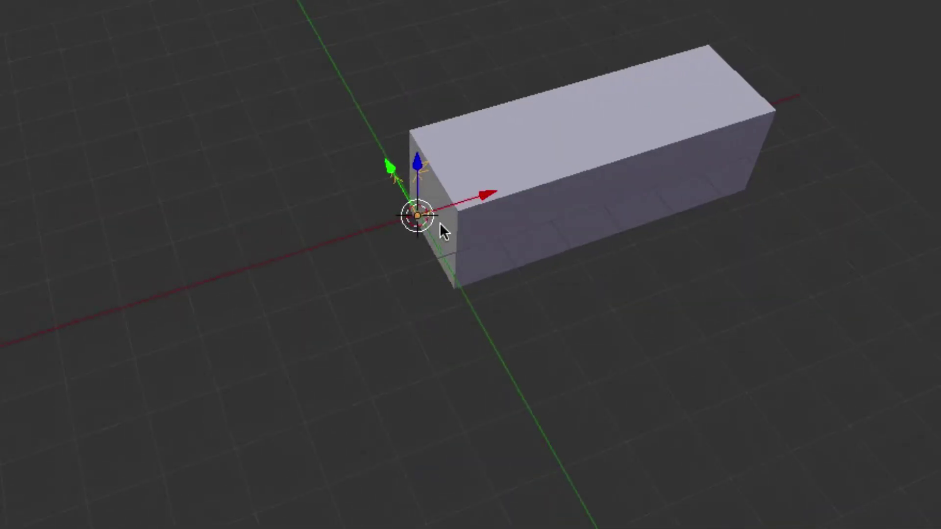
{"action": "middle_click_drag", "start_coordinate": [479, 206], "coordinate": [432, 265]}
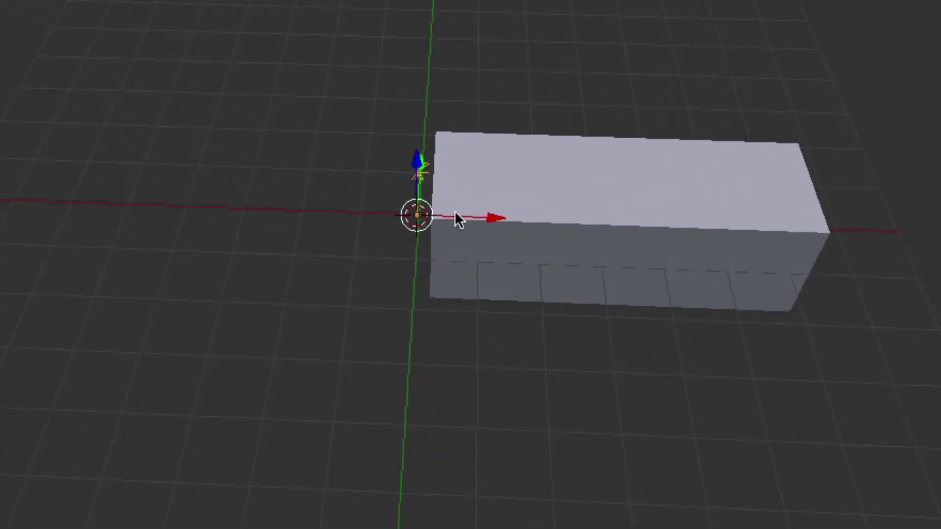
{"action": "middle_click_drag", "start_coordinate": [594, 269], "coordinate": [594, 259]}
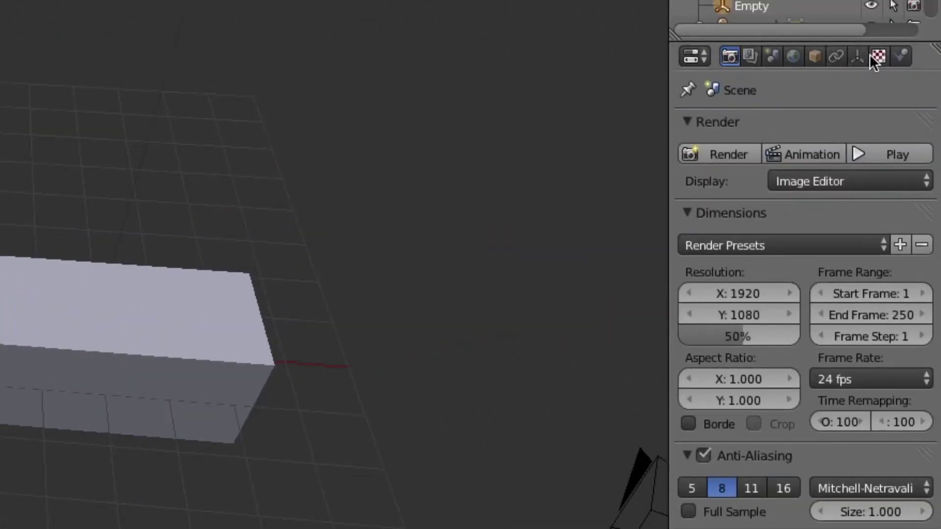
Try to rename the new empty to "Bullet empty" in its object properties
{"action": "left_click", "coordinate": [816, 57]}
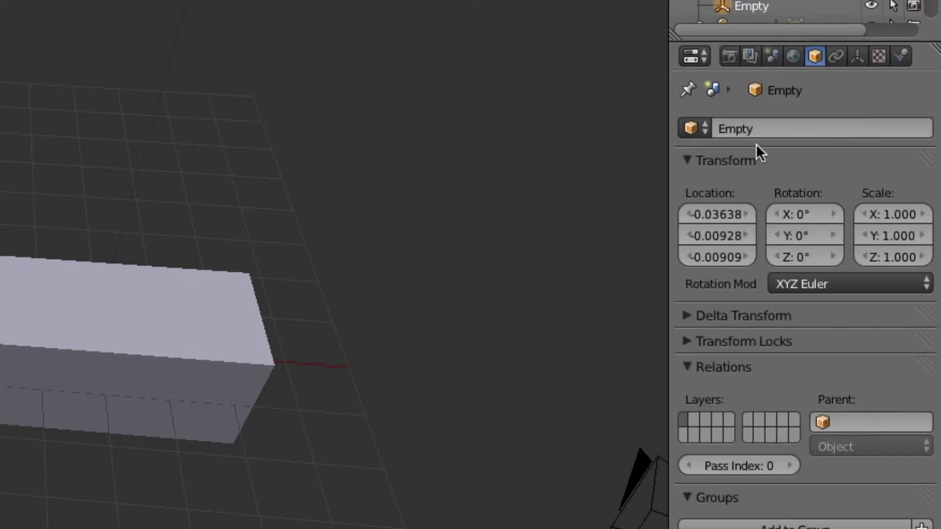
{"action": "left_click", "coordinate": [764, 128]}
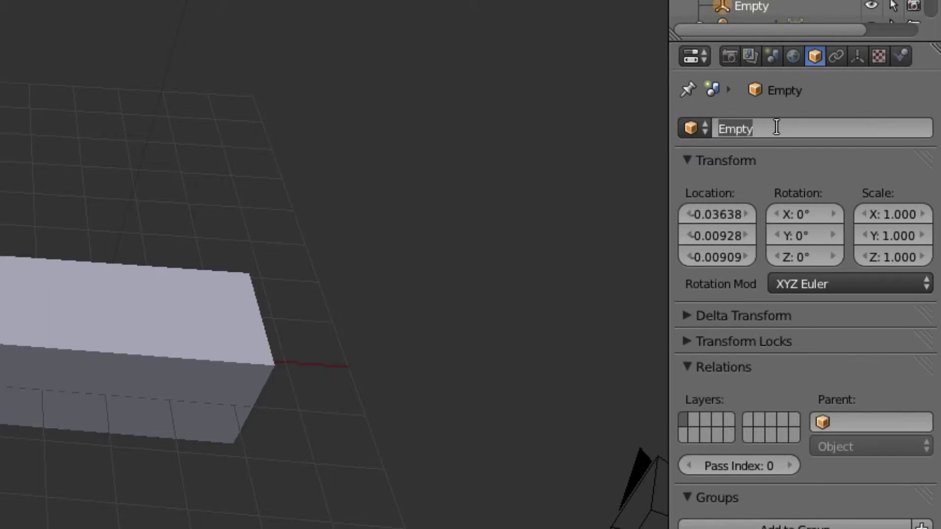
{"action": "type", "text": "Bullet"}
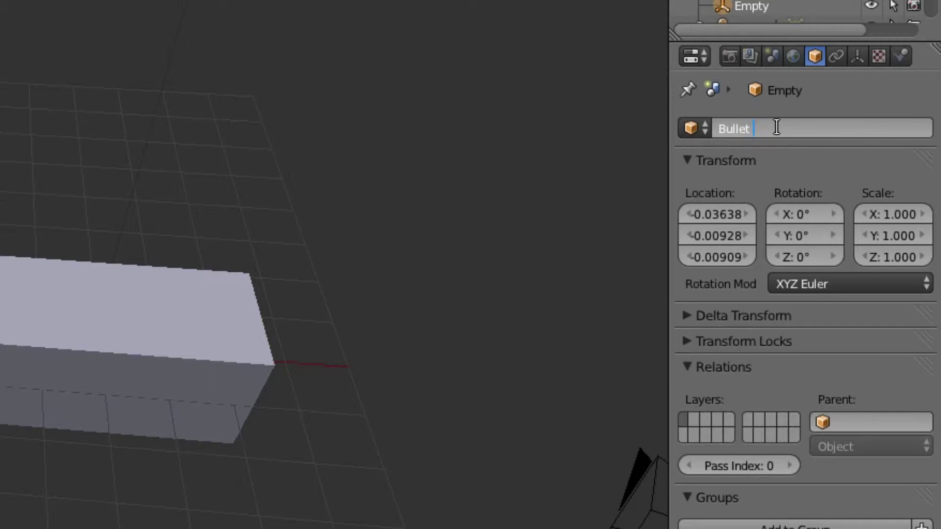
{"action": "type", "text": " empty"}
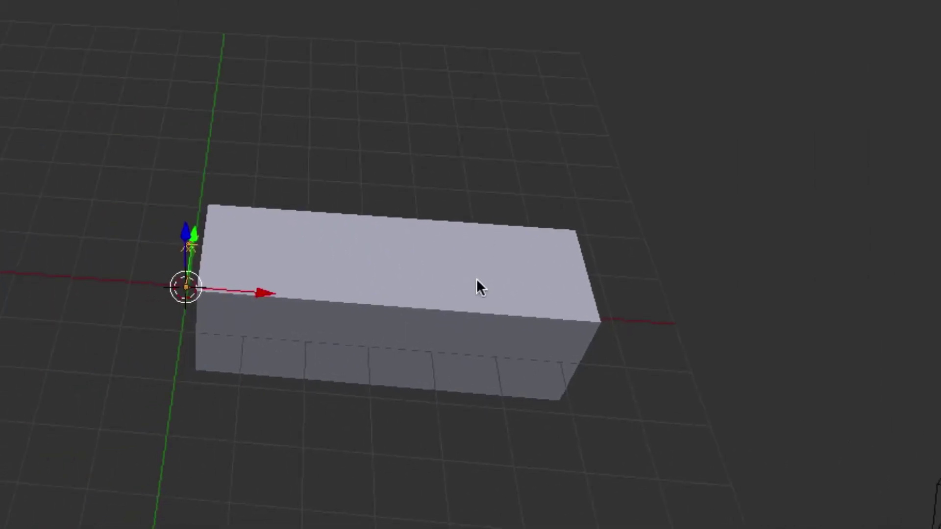
Select the long block and rename it "Gun"
{"action": "right_click", "coordinate": [477, 287]}
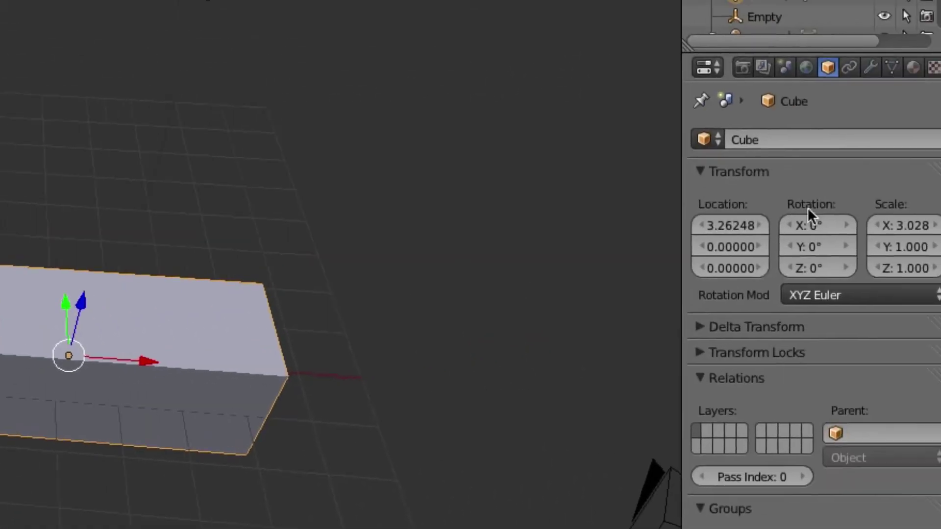
{"action": "left_click", "coordinate": [774, 143]}
{"action": "type", "text": "Gun"}
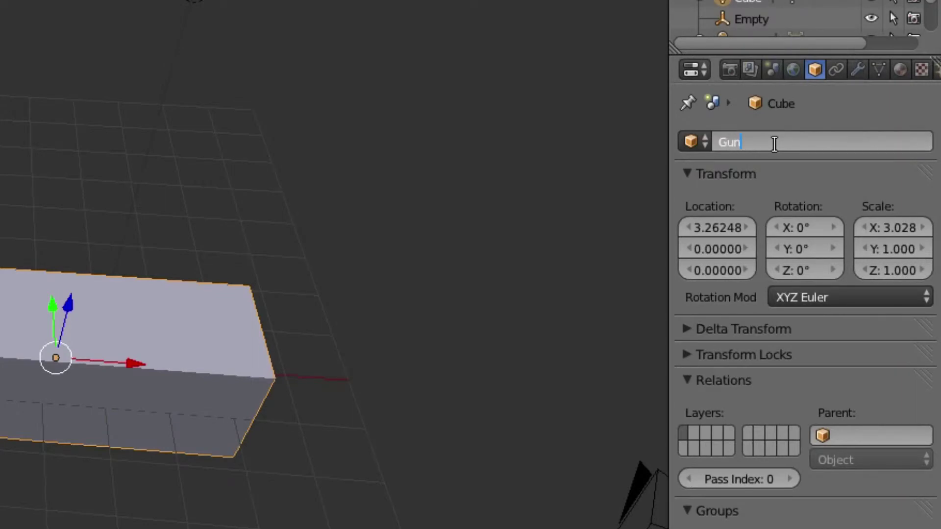
{"action": "key", "text": "Return"}
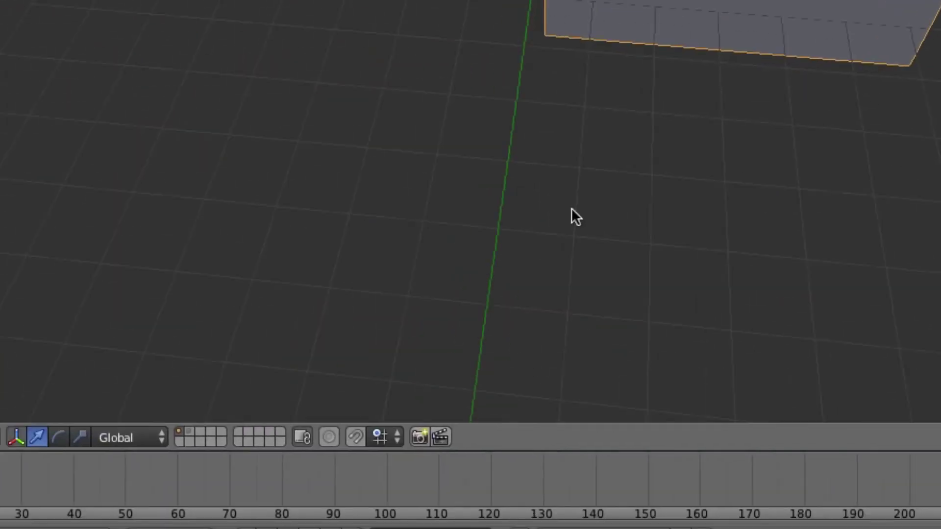
Show the second layer, select the bullet mesh and rename it "Bullet"
{"action": "left_click", "coordinate": [190, 430]}
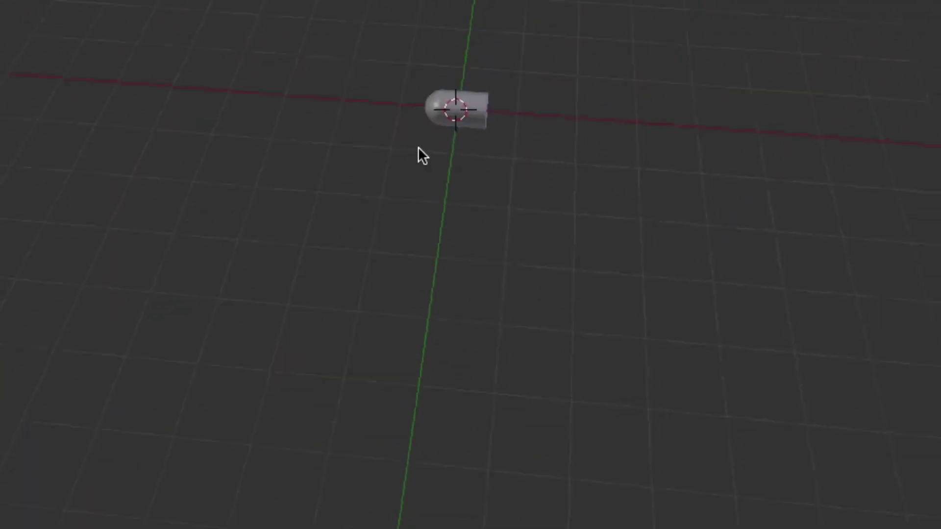
{"action": "right_click", "coordinate": [457, 156]}
{"action": "double_click", "coordinate": [789, 168]}
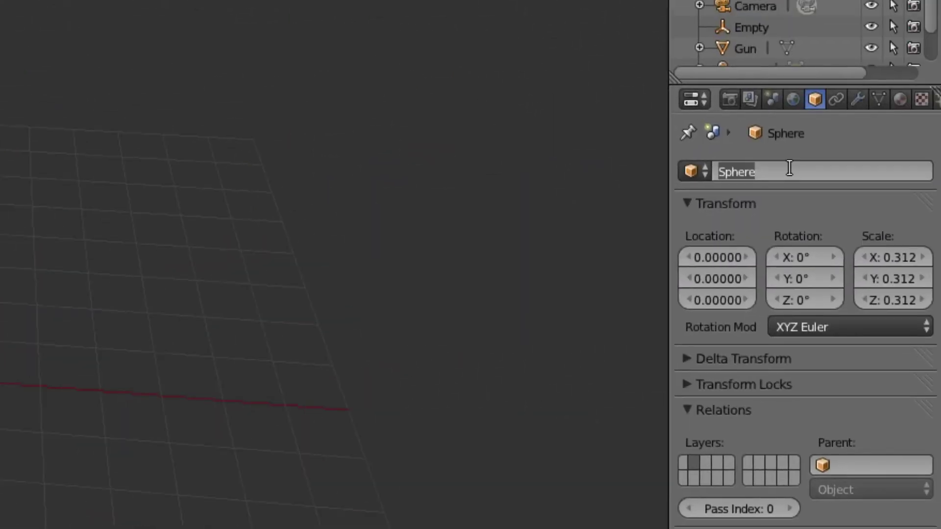
{"action": "type", "text": "Bullet"}
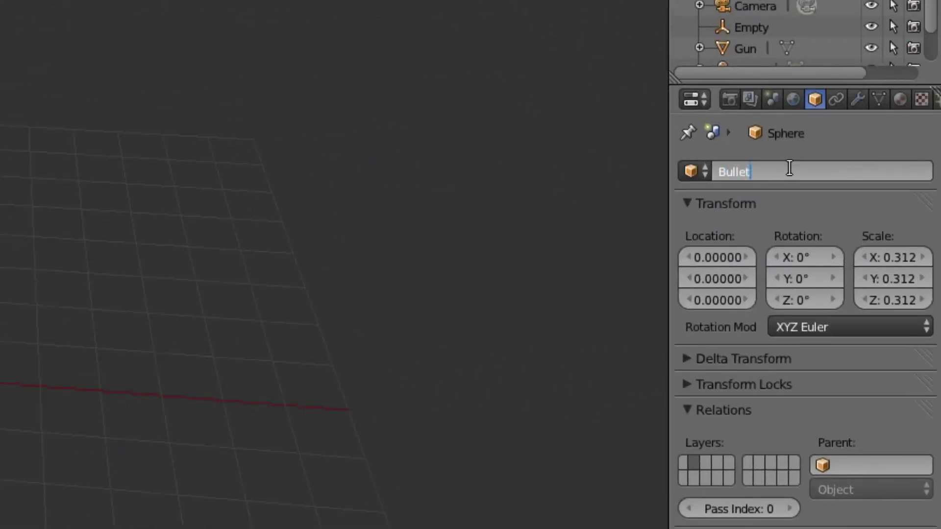
{"action": "key", "text": "Return"}
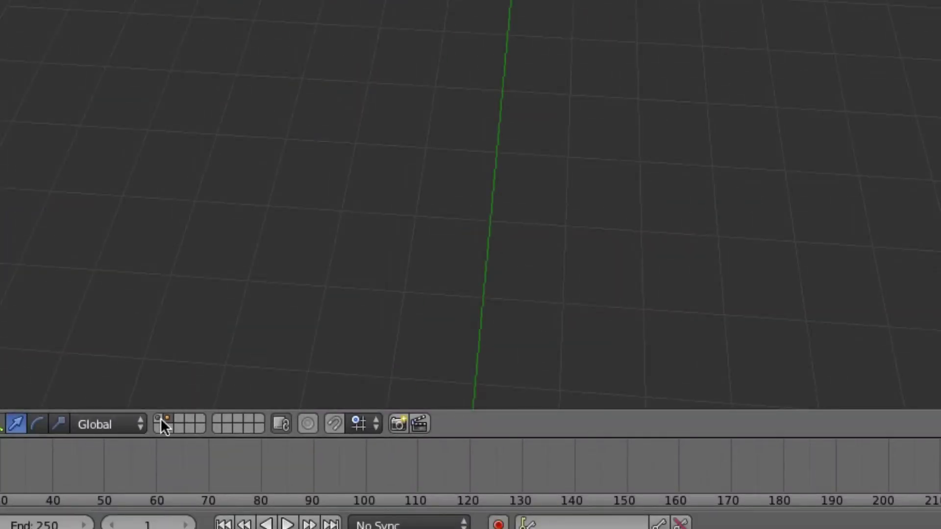
Return to the first layer and change the screen layout to Game Logic
{"action": "left_click", "coordinate": [160, 420]}
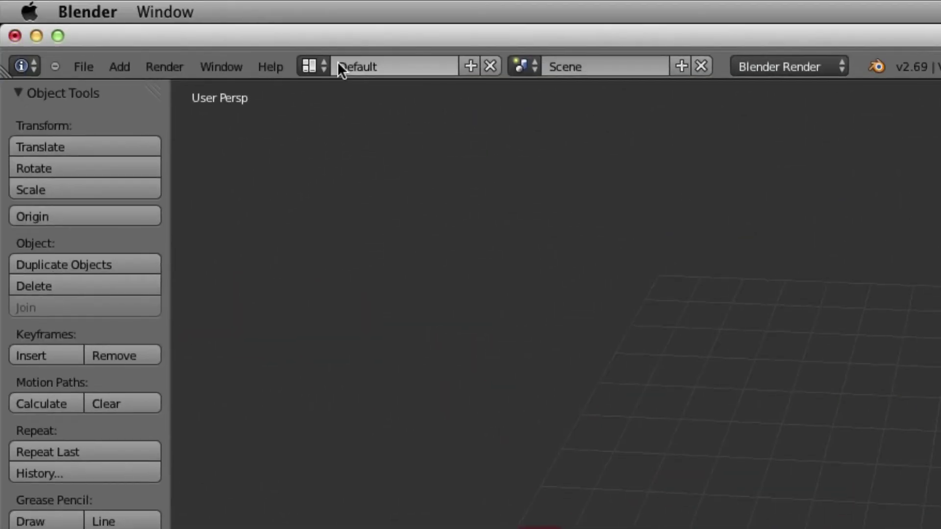
{"action": "left_click", "coordinate": [317, 66]}
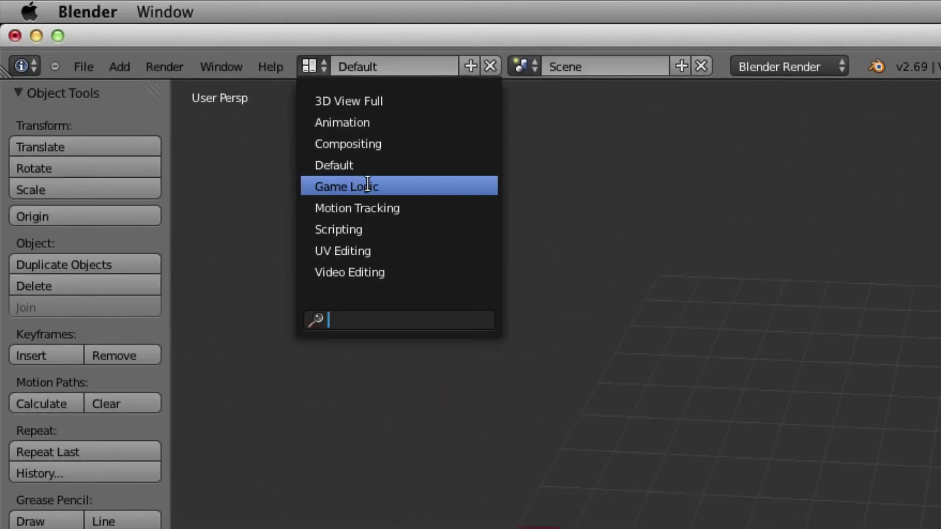
{"action": "left_click", "coordinate": [368, 186]}
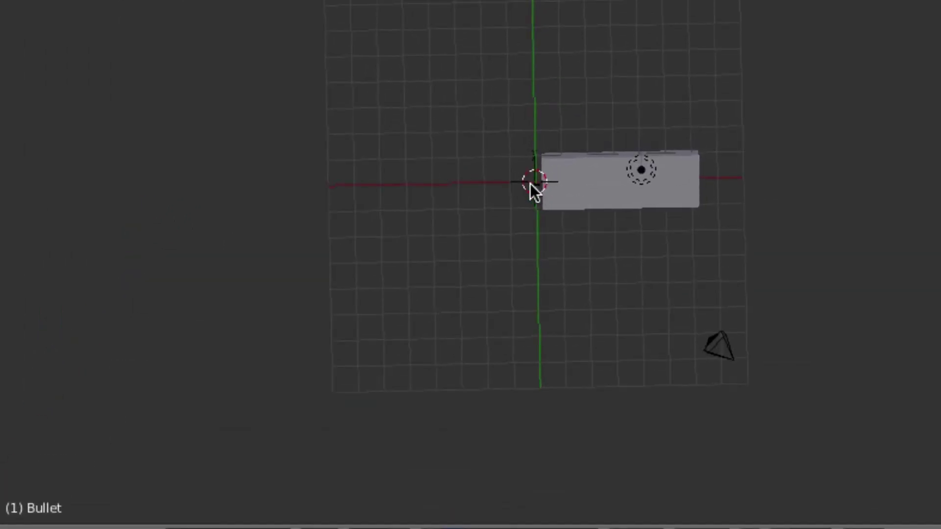
Select the empty at the origin and give it a Keyboard sensor triggered by the Spacebar plus an And controller
{"action": "right_click", "coordinate": [534, 188]}
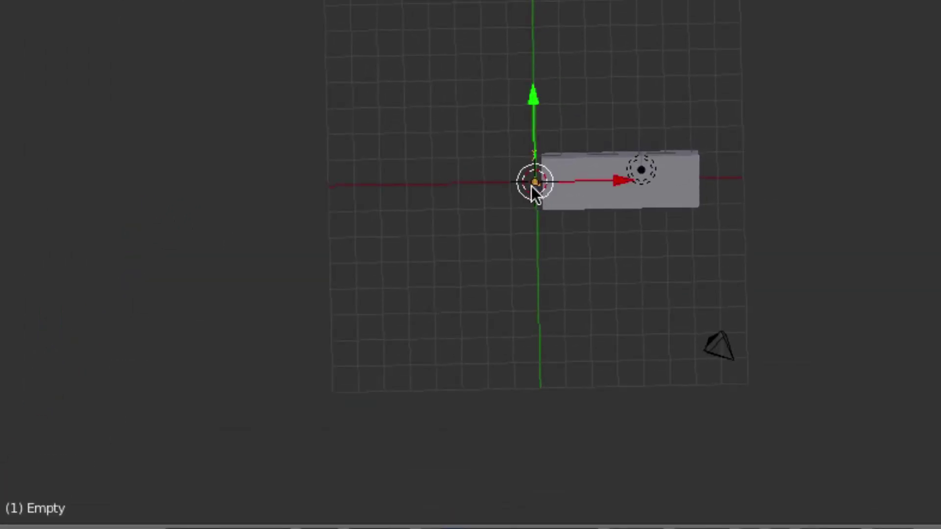
{"action": "key", "text": "KP_2"}
{"action": "key", "text": "KP_2"}
{"action": "key", "text": "KP_2"}
{"action": "key", "text": "KP_2"}
{"action": "key", "text": "KP_6"}
{"action": "key", "text": "KP_6"}
{"action": "key", "text": "KP_6"}
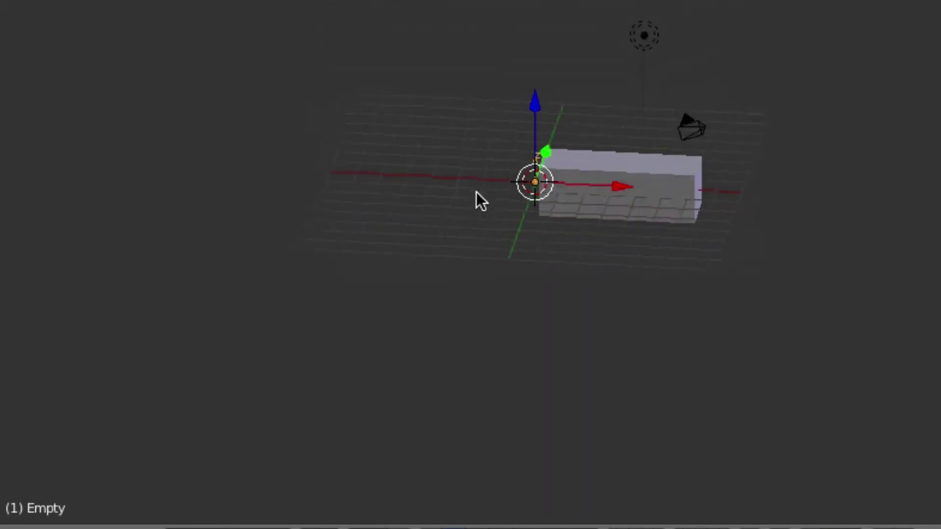
{"action": "middle_click_drag", "start_coordinate": [482, 197], "coordinate": [491, 200]}
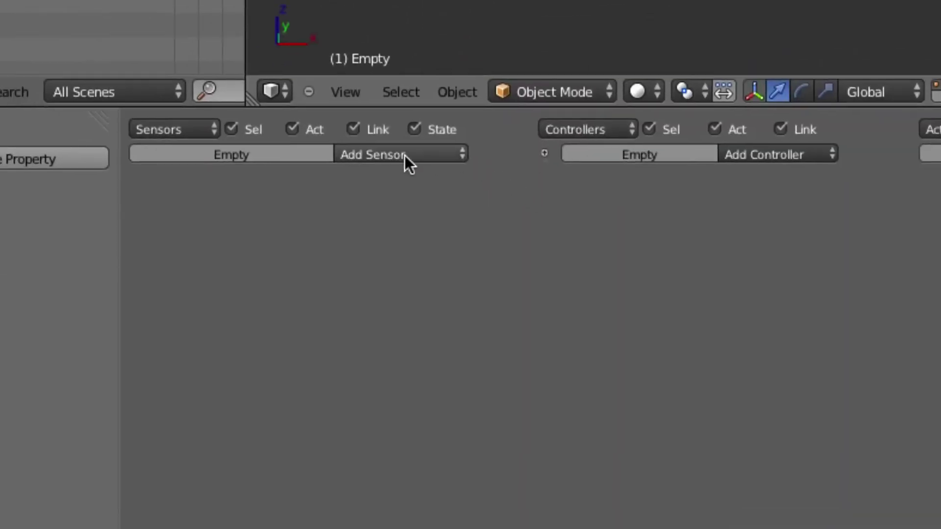
{"action": "left_click", "coordinate": [410, 155]}
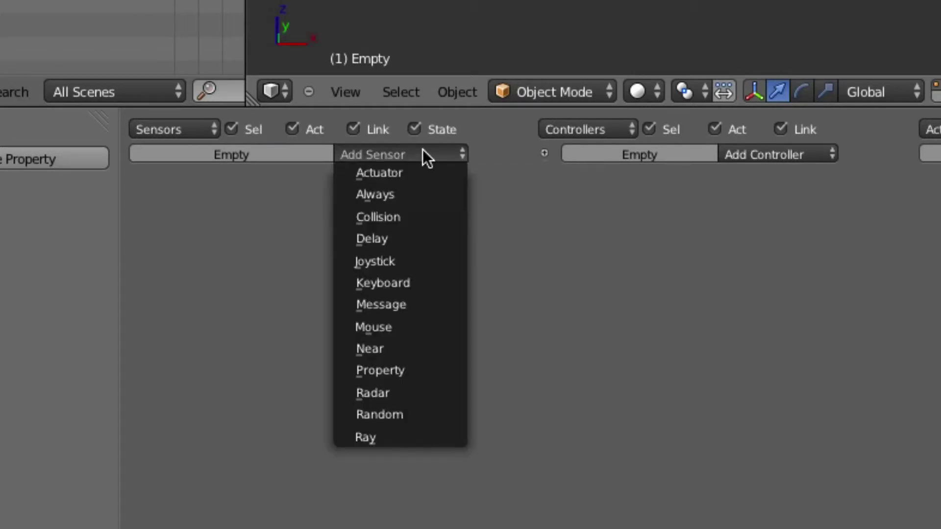
{"action": "left_click", "coordinate": [423, 285]}
{"action": "left_click", "coordinate": [308, 265]}
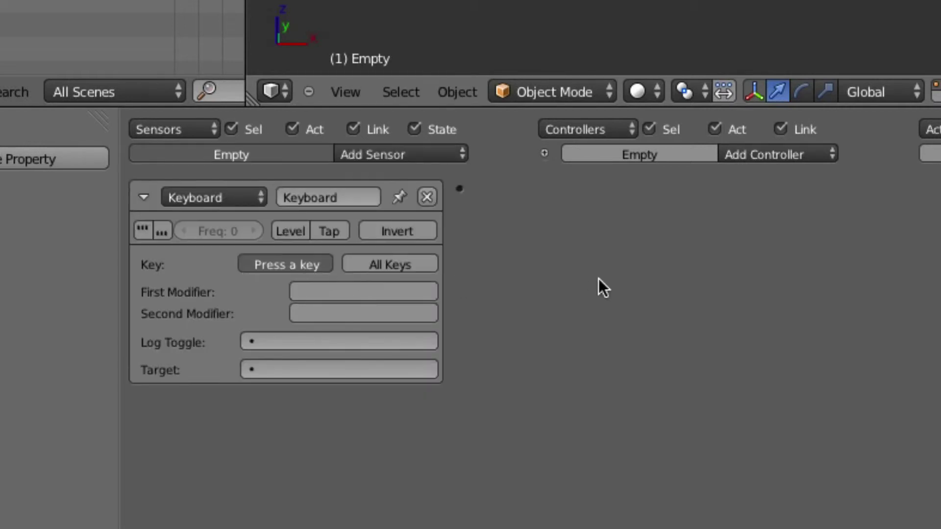
{"action": "key", "text": "space"}
{"action": "left_click", "coordinate": [789, 155]}
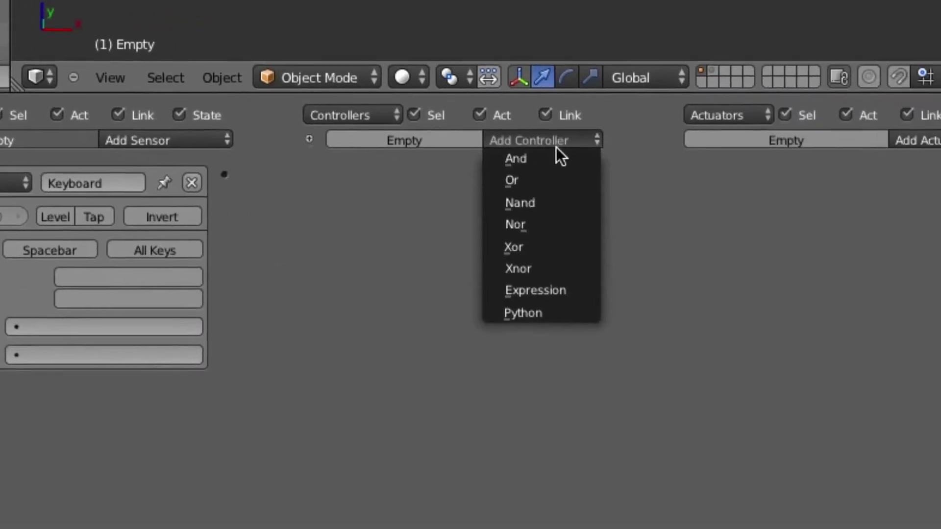
{"action": "left_click", "coordinate": [793, 173]}
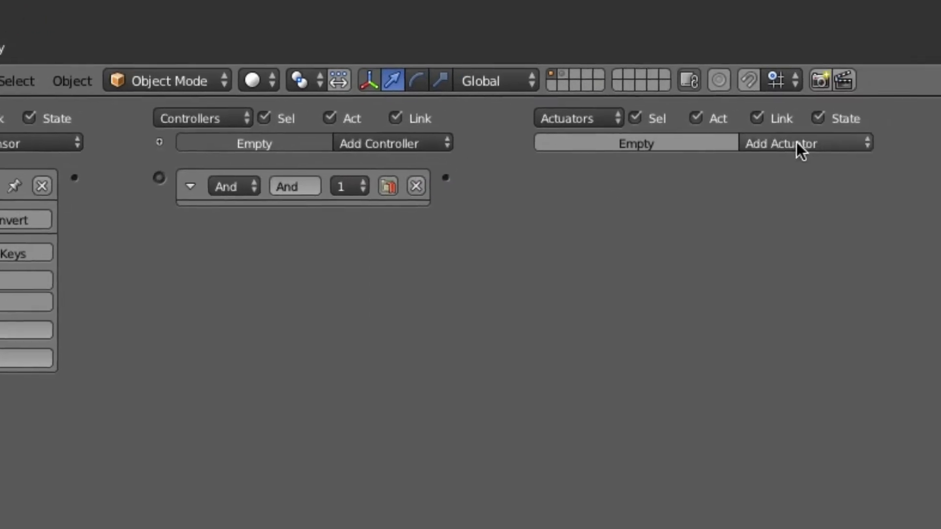
Add an Edit Object actuator that adds the Bullet object, and link the Keyboard sensor through the And controller to it
{"action": "left_click", "coordinate": [934, 141]}
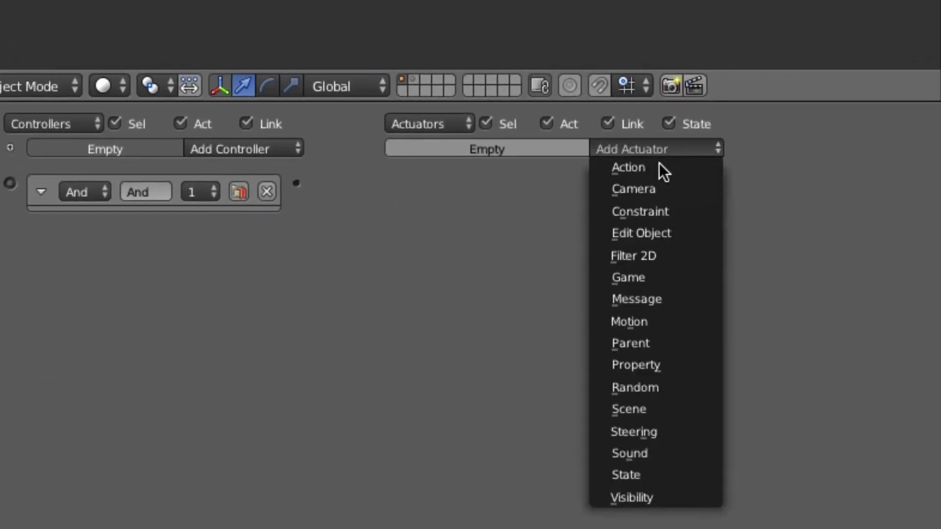
{"action": "left_click", "coordinate": [666, 238]}
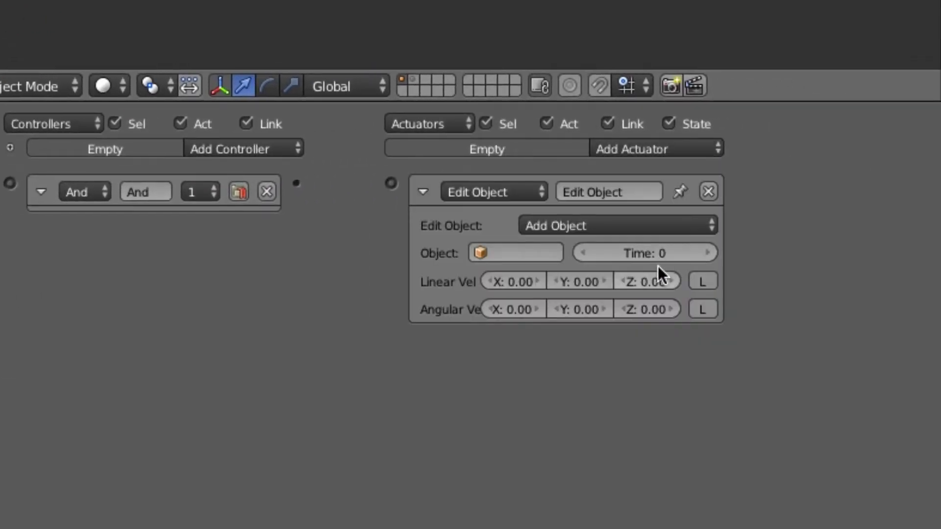
{"action": "left_click", "coordinate": [515, 252]}
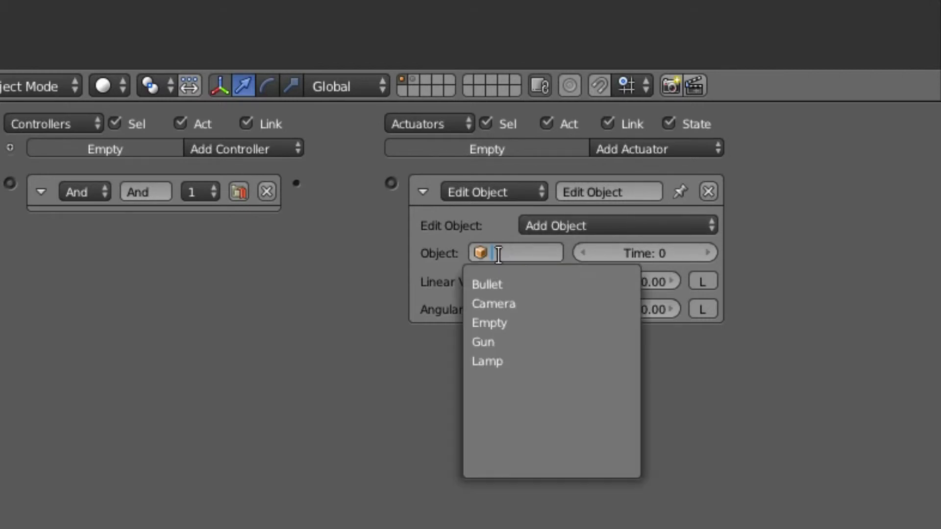
{"action": "left_click", "coordinate": [507, 284]}
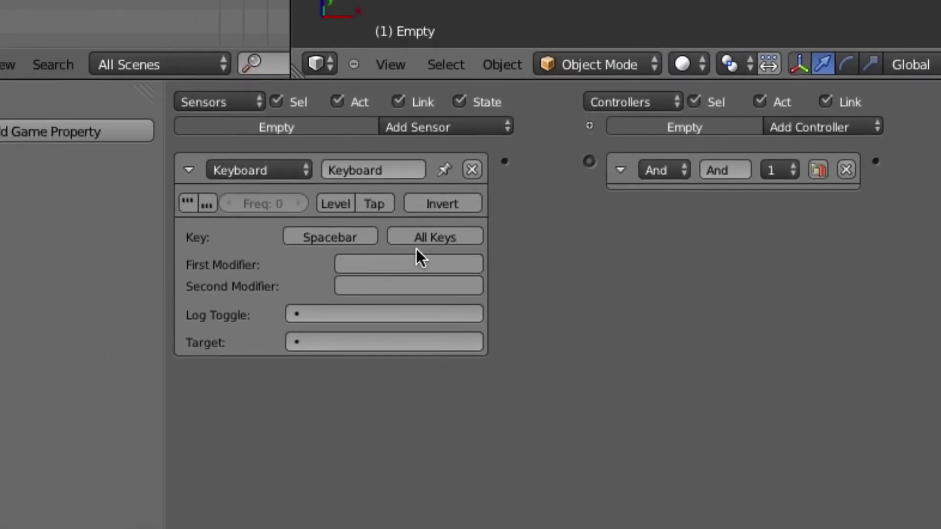
{"action": "left_click_drag", "start_coordinate": [557, 160], "coordinate": [590, 161]}
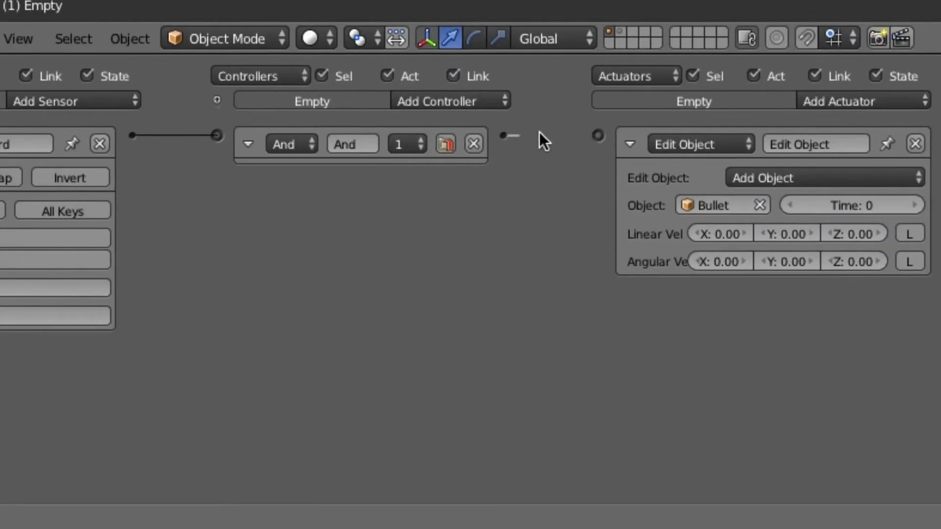
{"action": "left_click_drag", "start_coordinate": [539, 132], "coordinate": [598, 135]}
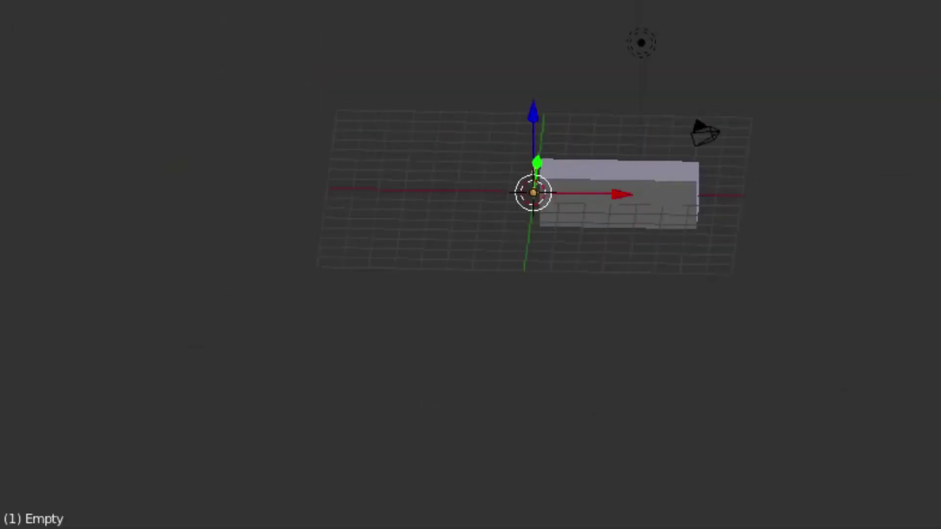
Set the render engine to Blender Game and start the game to test the bullet logic
{"action": "left_click", "coordinate": [435, 47]}
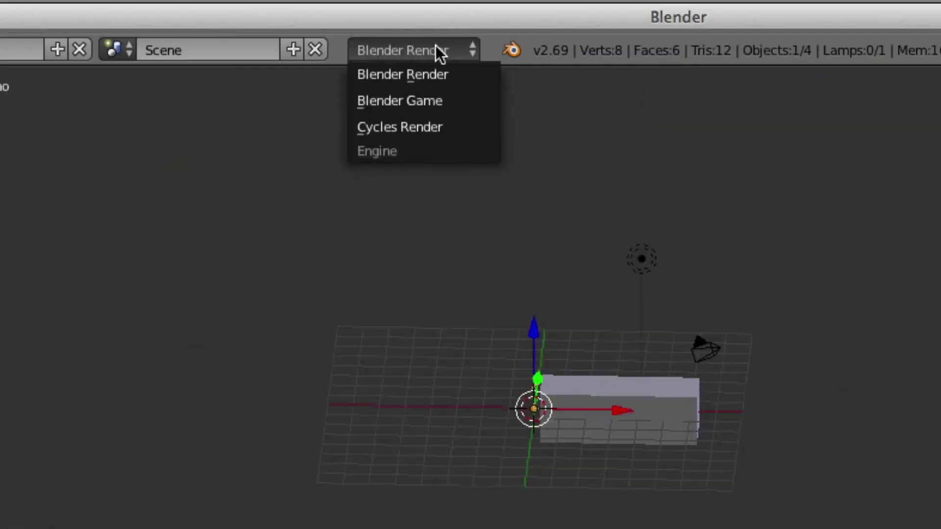
{"action": "left_click", "coordinate": [473, 99]}
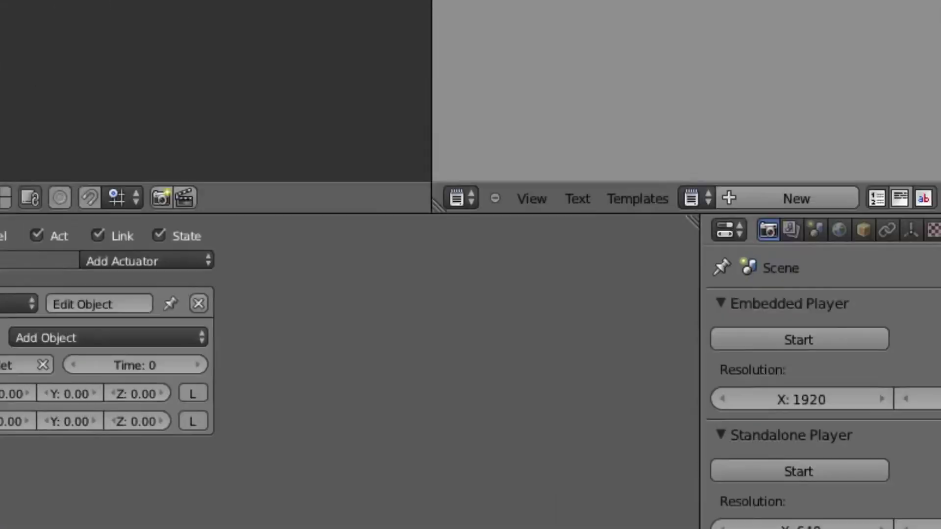
{"action": "left_click", "coordinate": [629, 223]}
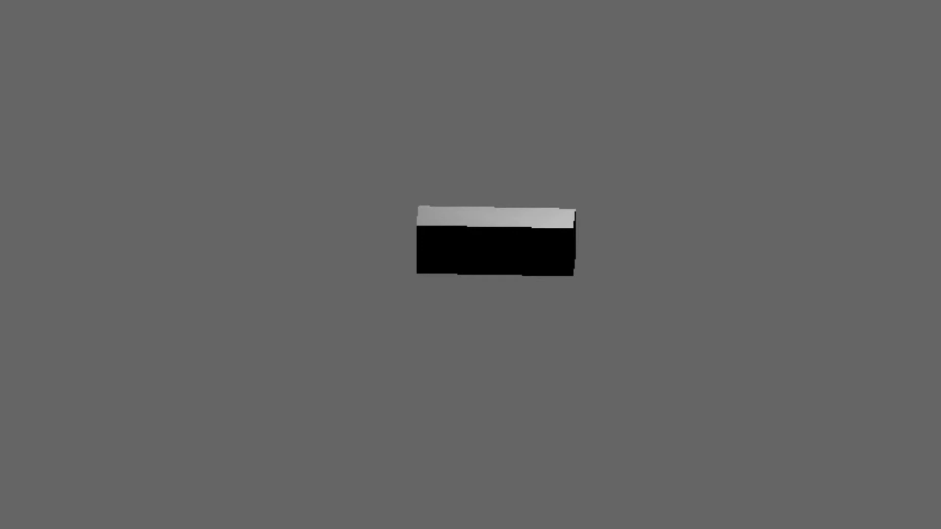
Trigger the bullet spawn in the running game to check the empty's logic, and exit the game
{"action": "key", "text": "space"}
{"action": "key", "text": "Escape"}
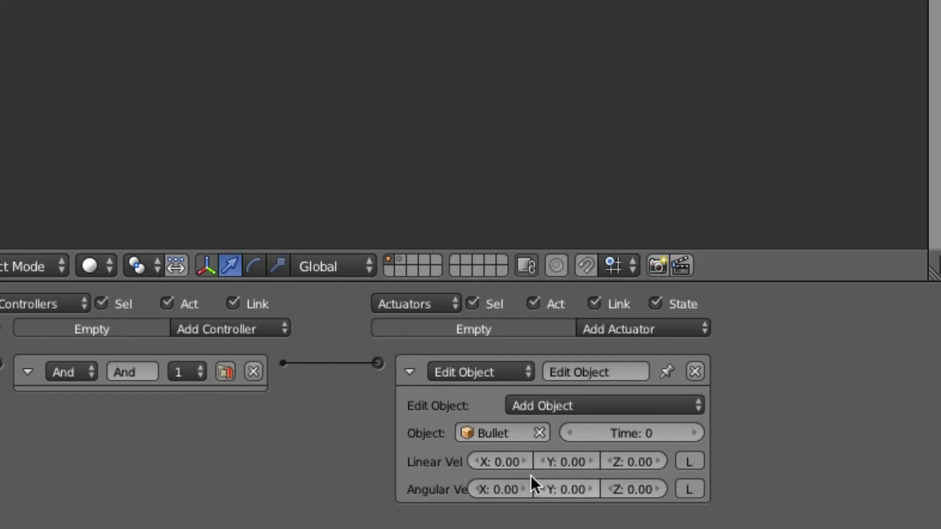
{"action": "left_click_drag", "start_coordinate": [398, 458], "coordinate": [1, 461]}
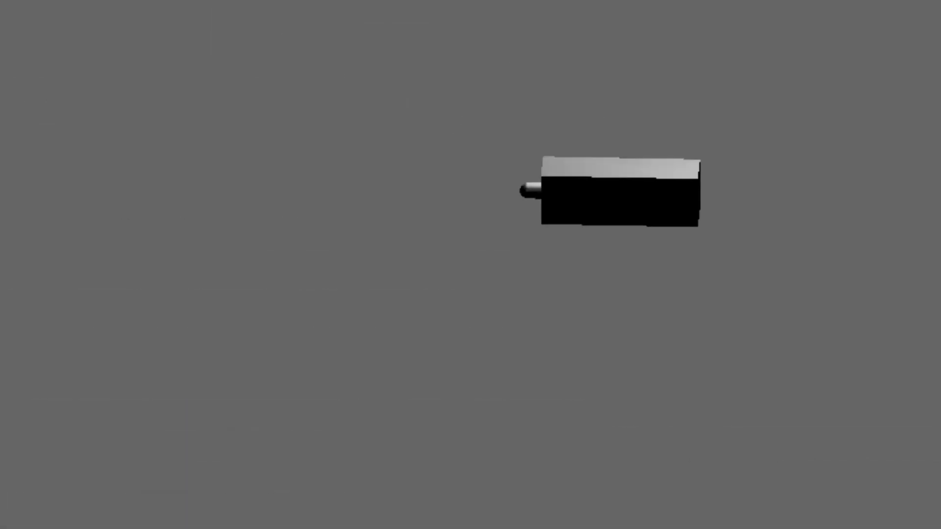
{"action": "key", "text": "Escape"}
Select the bullet on the second layer and set its physics type to Rigid Body
{"action": "right_click", "coordinate": [672, 194]}
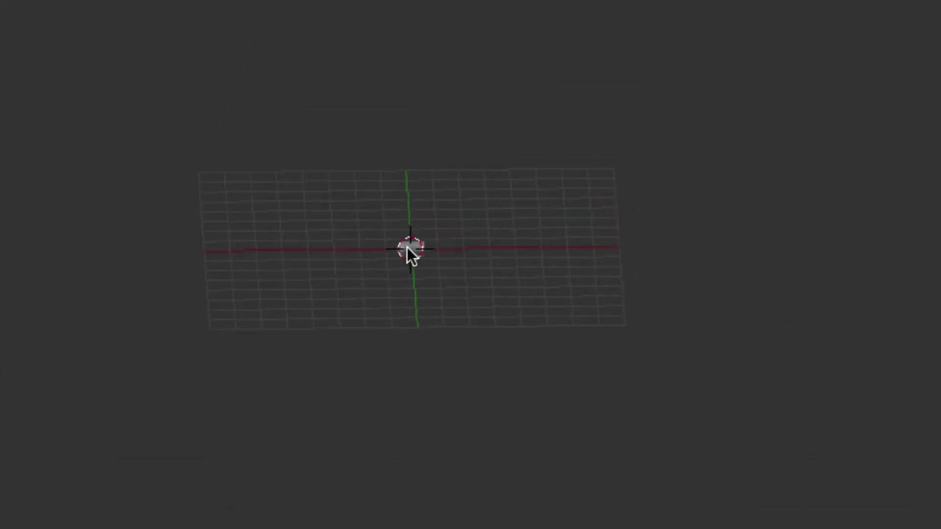
{"action": "right_click", "coordinate": [410, 249]}
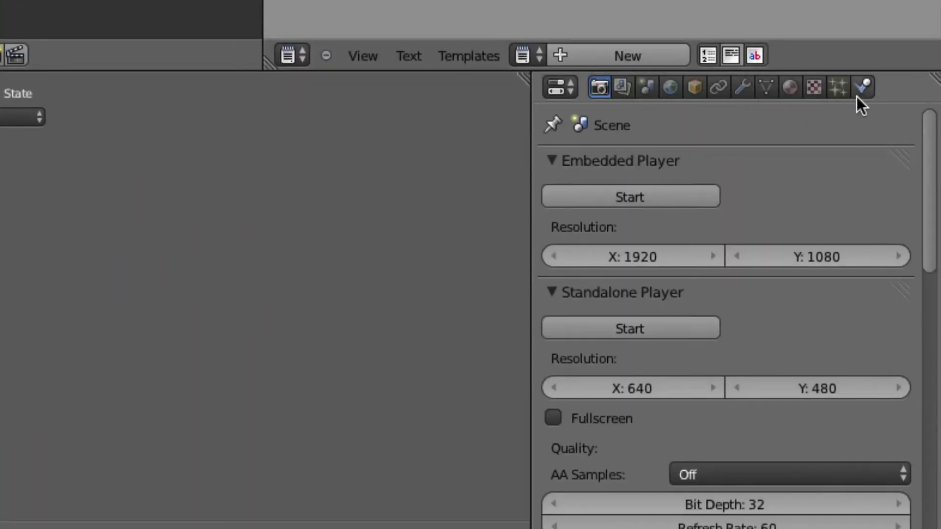
{"action": "left_click", "coordinate": [861, 91]}
{"action": "left_click", "coordinate": [806, 196]}
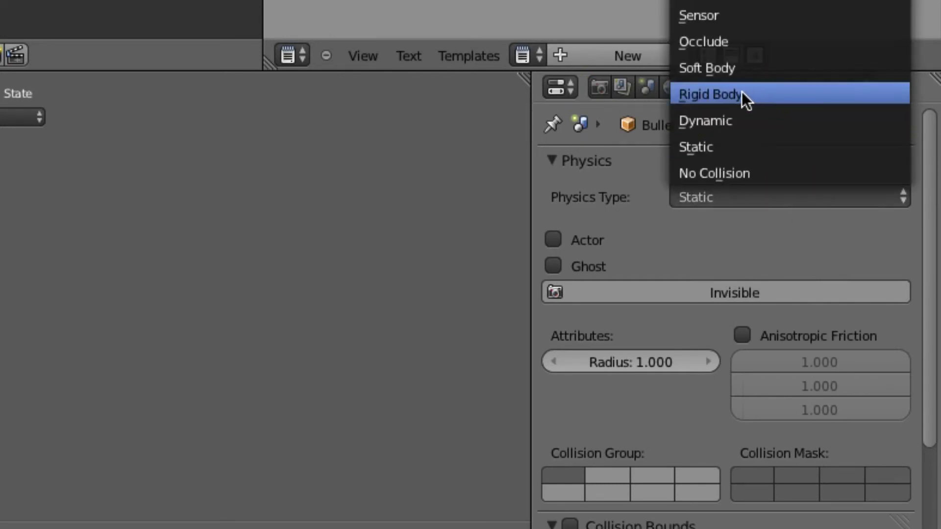
{"action": "left_click", "coordinate": [731, 98]}
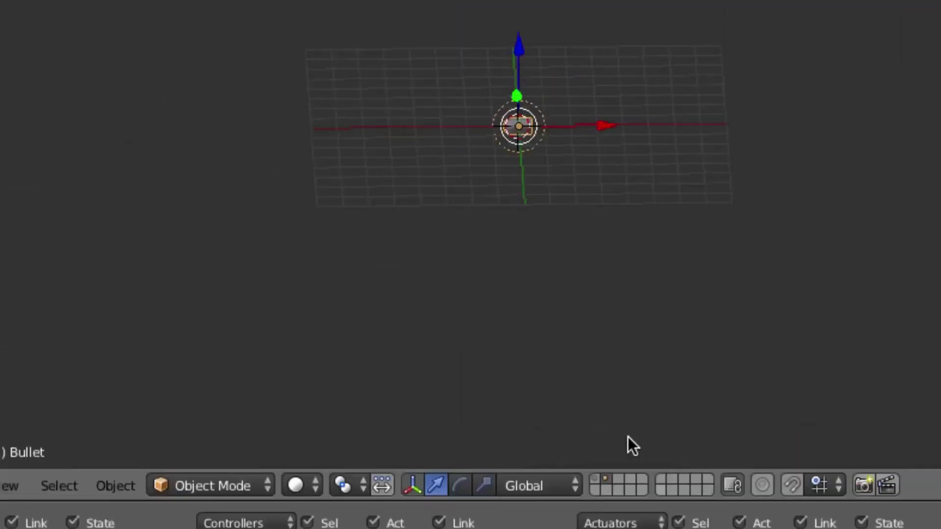
Test the rigid-body bullet in the embedded player, rerun the game with the gun block's layer shown, and exit
{"action": "key", "text": "KP_2"}
{"action": "key", "text": "KP_2"}
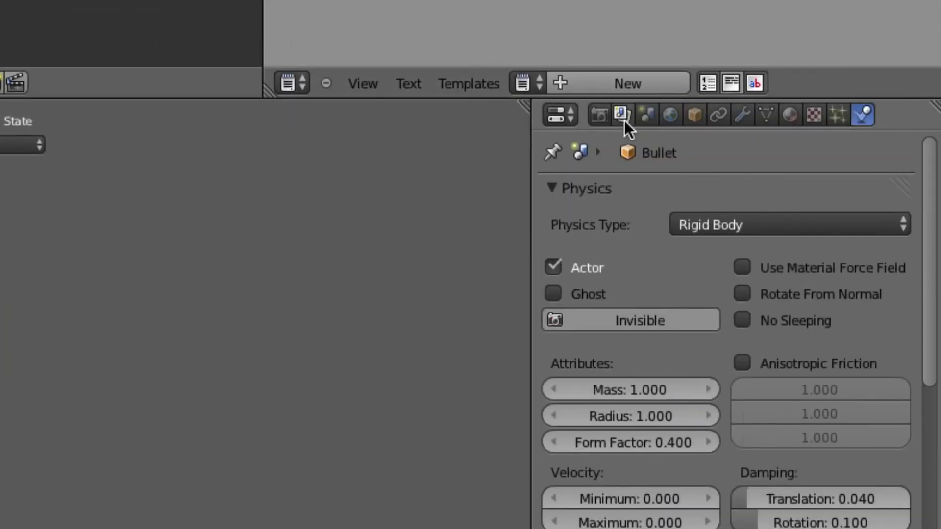
{"action": "left_click", "coordinate": [601, 123]}
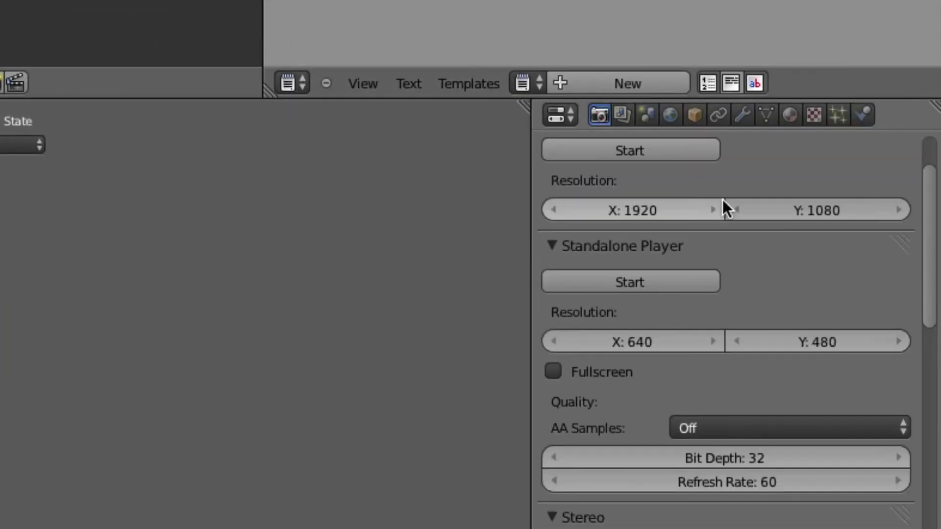
{"action": "scroll", "coordinate": [722, 201], "scroll_direction": "down", "scroll_amount": 3}
{"action": "scroll", "coordinate": [723, 201], "scroll_direction": "up", "scroll_amount": 3}
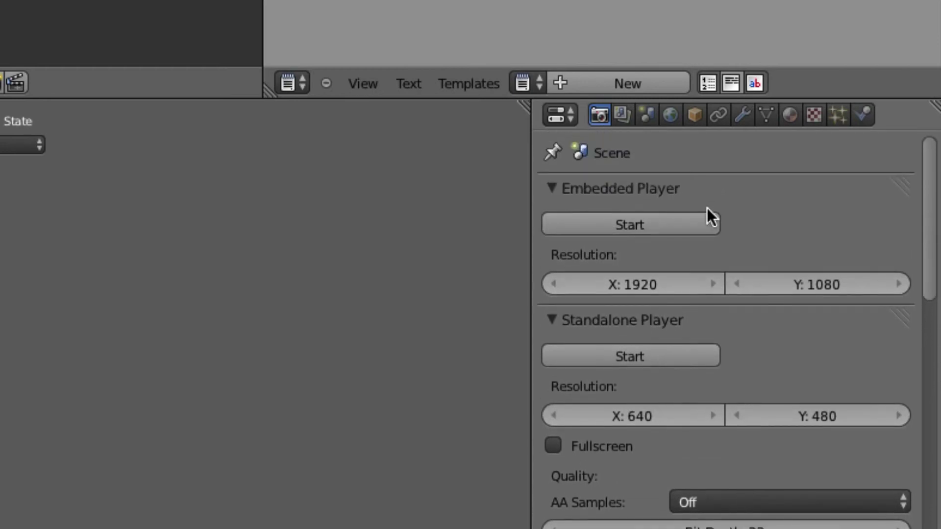
{"action": "left_click", "coordinate": [630, 226]}
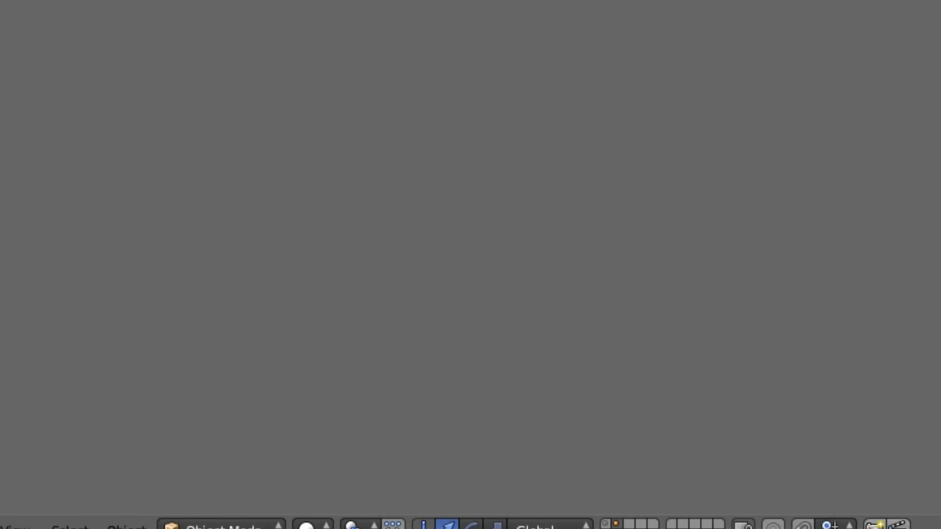
{"action": "key", "text": "Escape"}
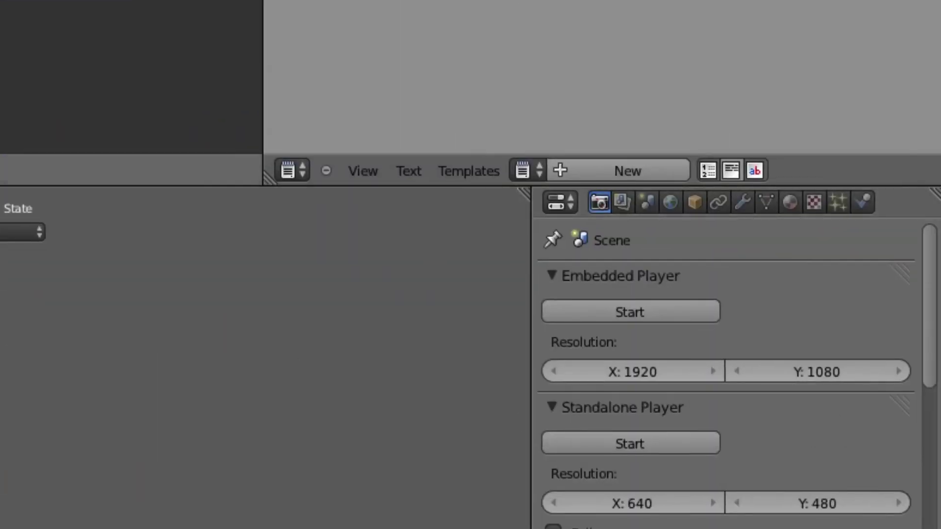
{"action": "left_click", "coordinate": [628, 314]}
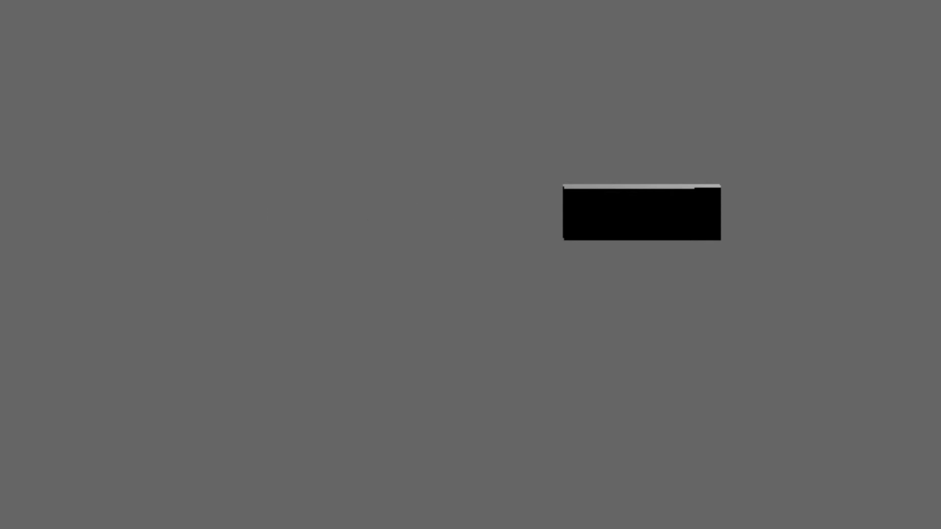
{"action": "key", "text": "Escape"}
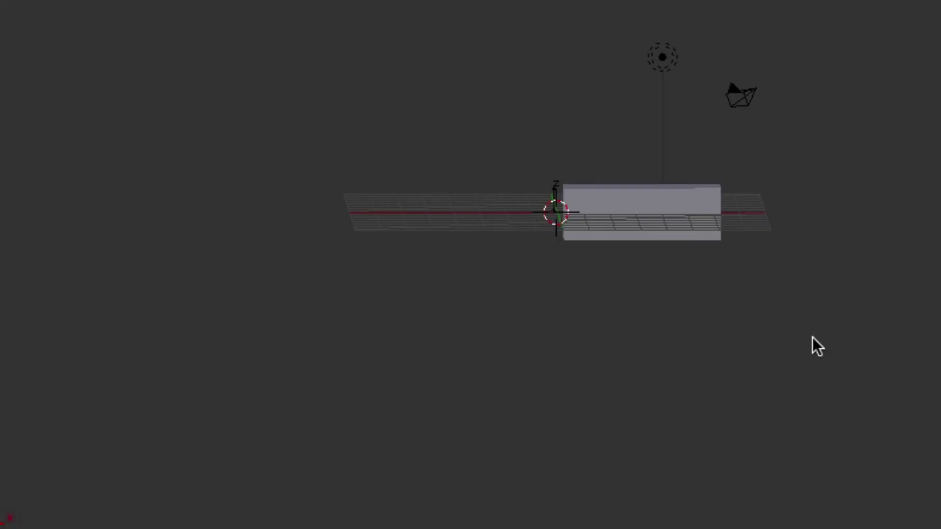